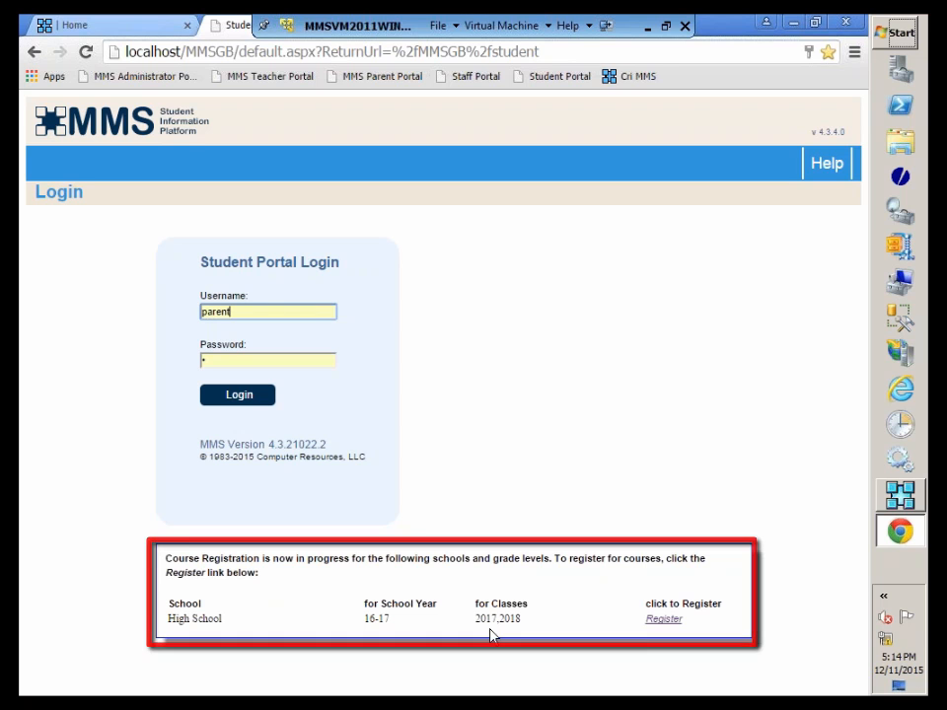
- Open course registration for the High School 16-17 year and log in with the student's username and password
left_click(662, 625)
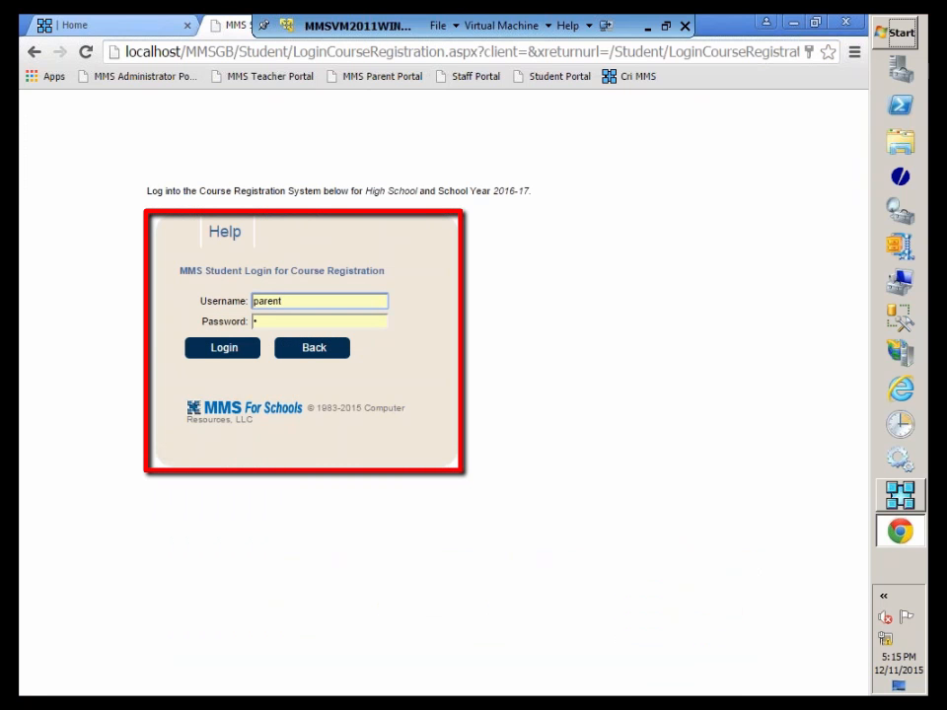
key("BackSpace")
key("BackSpace")
key("BackSpace")
key("BackSpace")
key("BackSpace")
key("BackSpace")
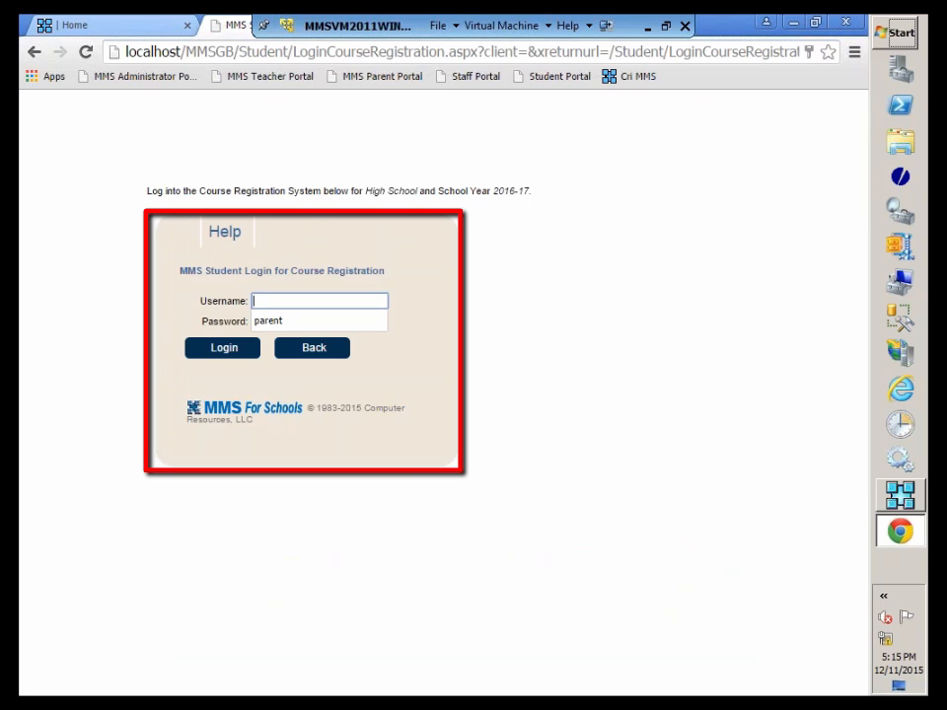
type("071")
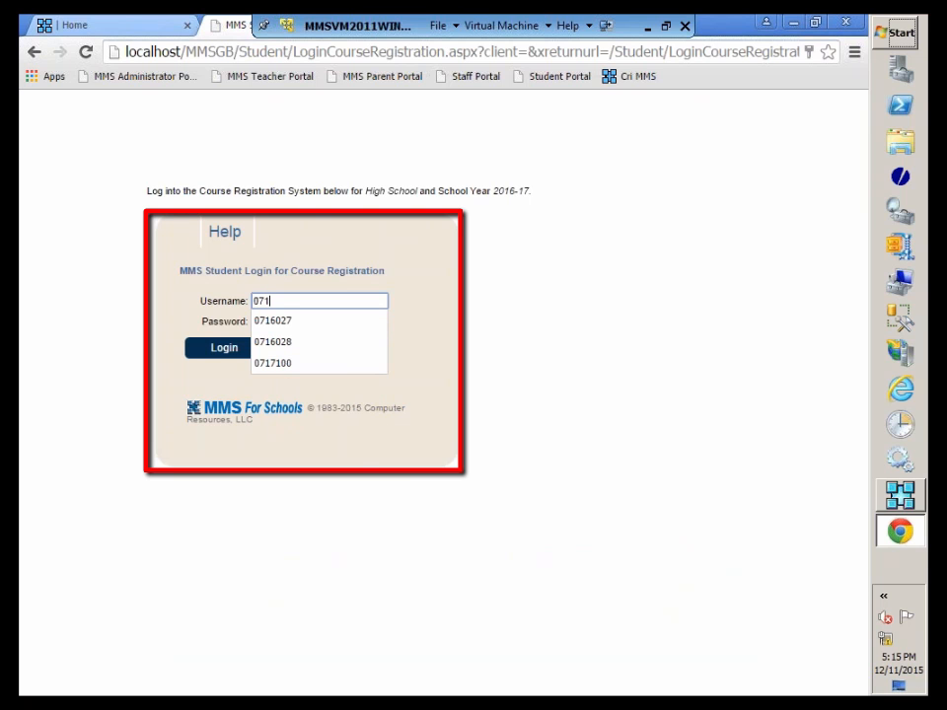
type("6028")
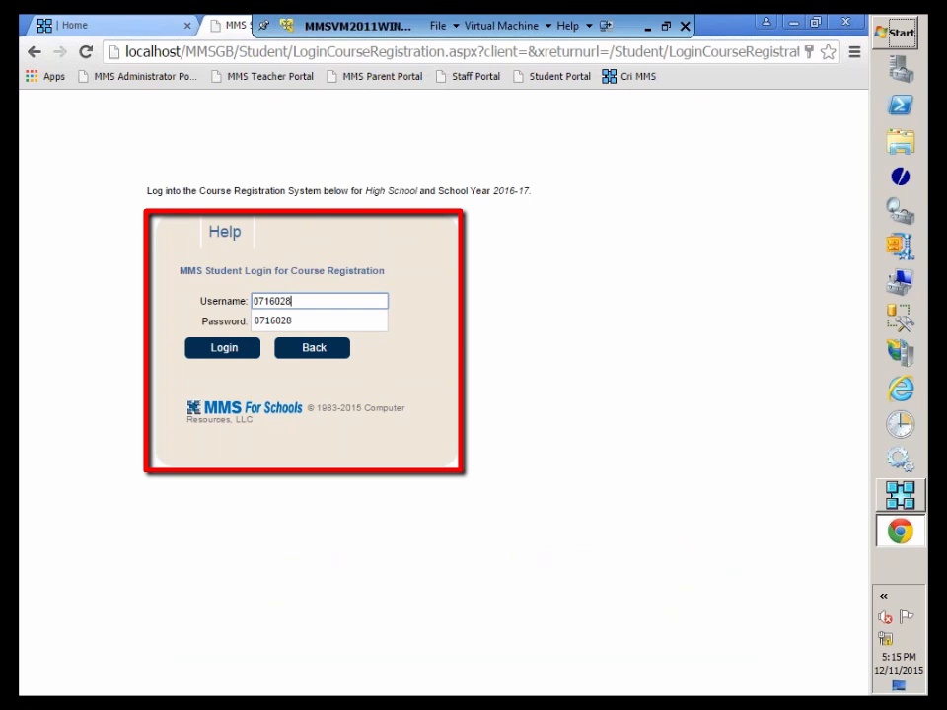
key("Tab")
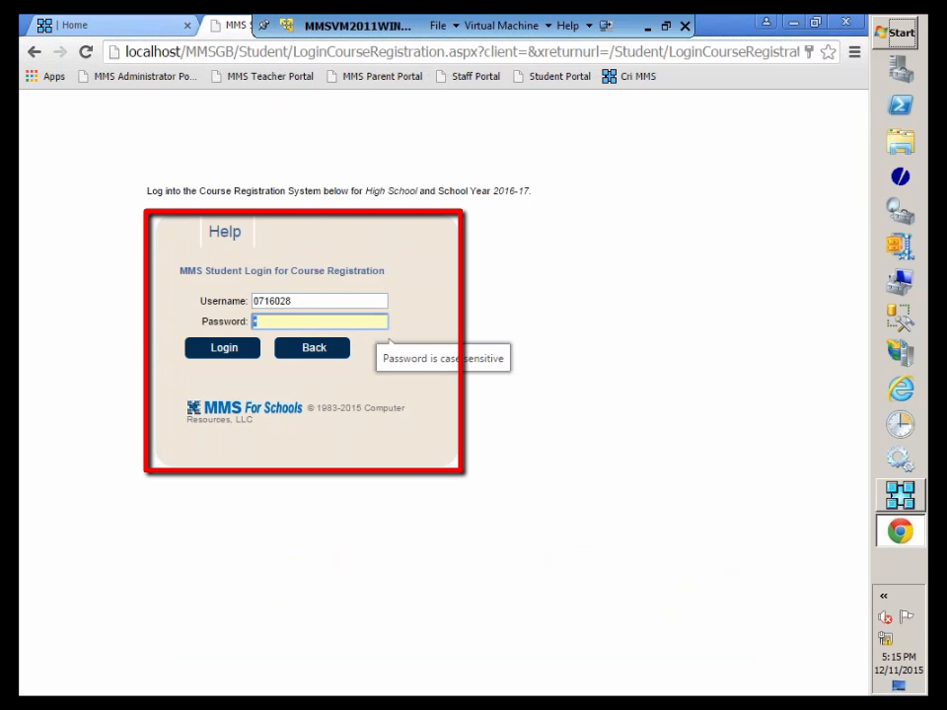
type("•")
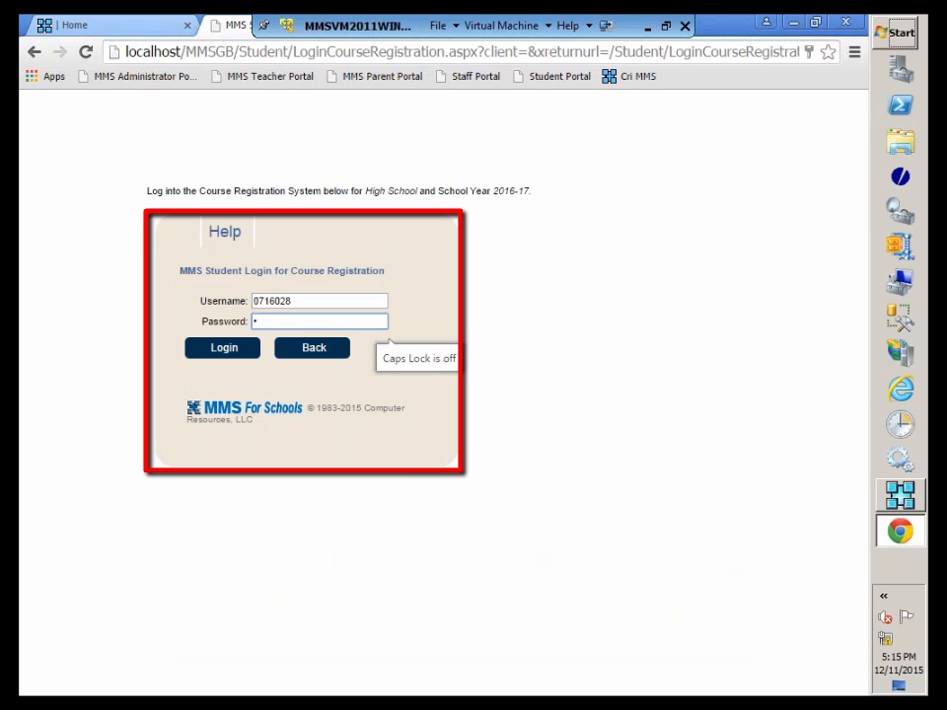
left_click(221, 353)
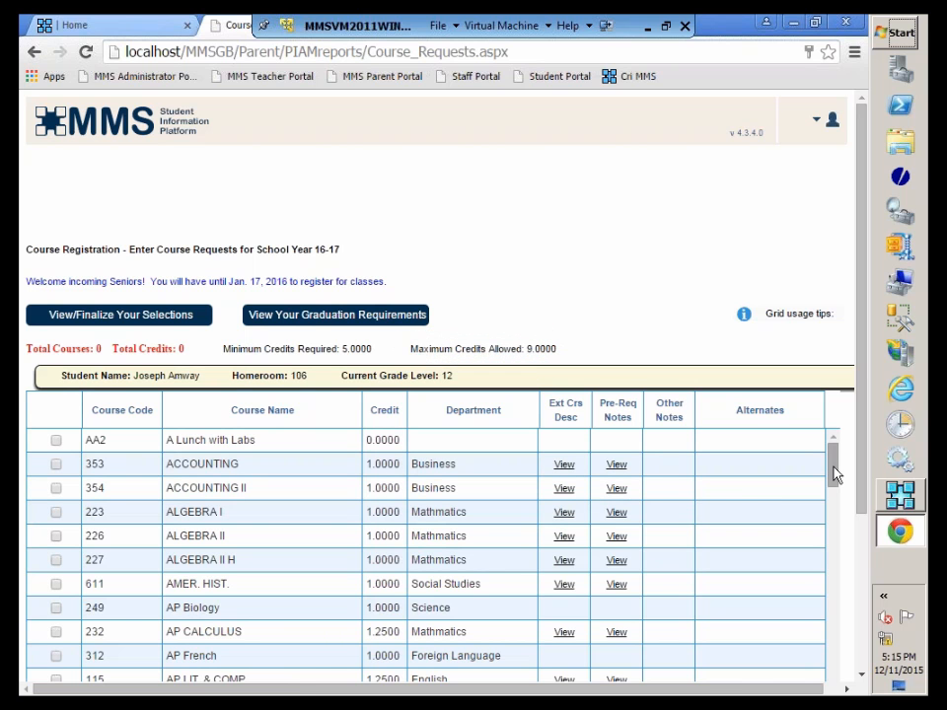
mouse_move(833, 474)
left_mouse_down()
mouse_move(832, 625)
mouse_move(843, 459)
left_mouse_up()
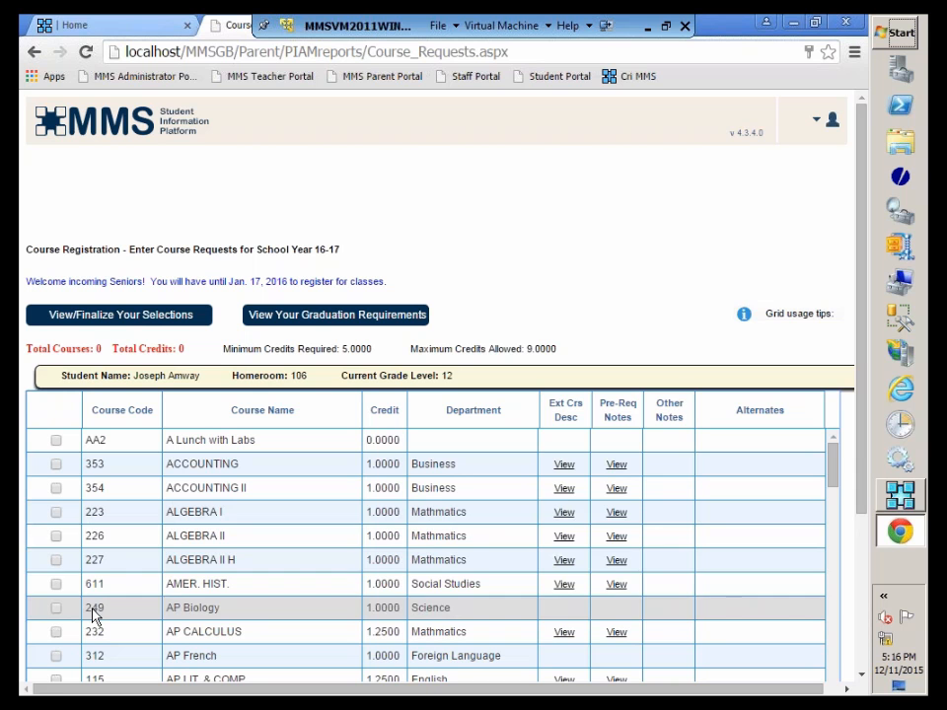
left_click(55, 512)
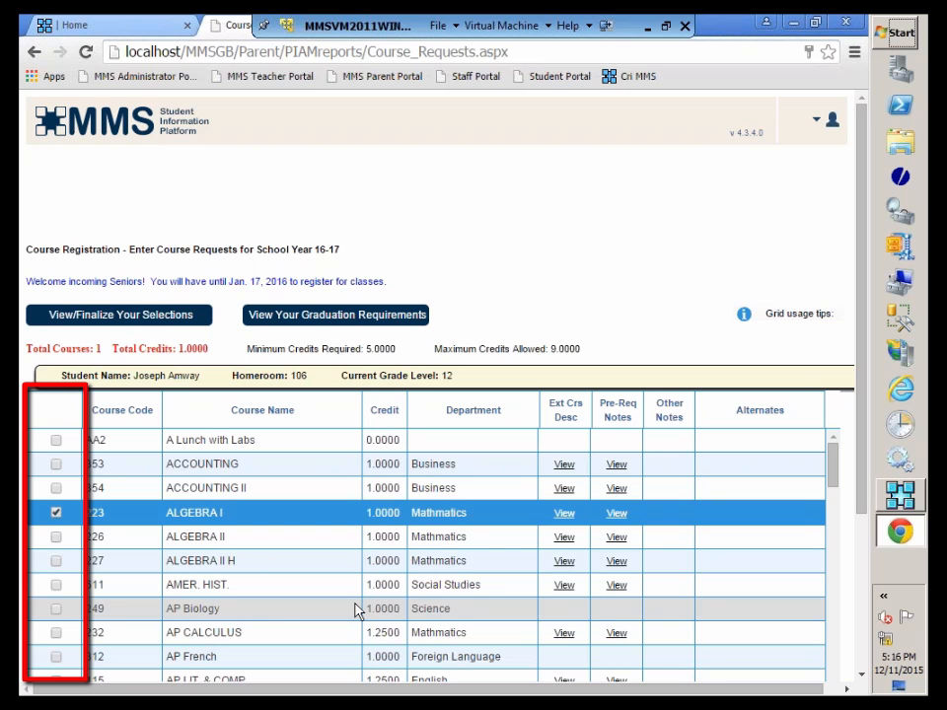
left_click(56, 512)
- Select the AP CALCULUS, BIOLOGY II H and BRIT & WORLD LIT. courses in the course request list
scroll(338, 566, "down", 5)
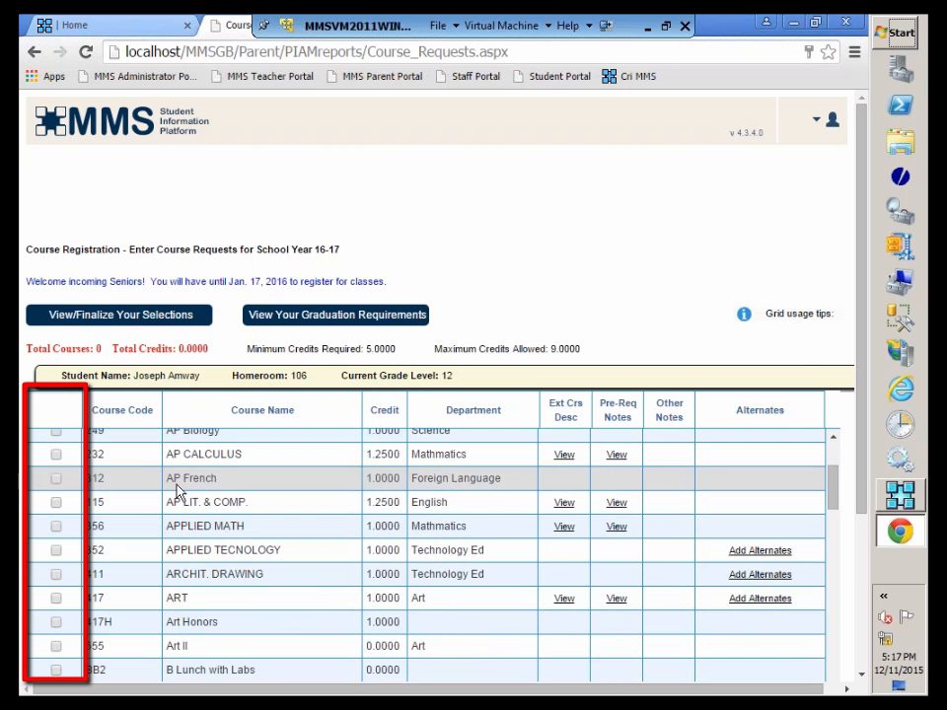
left_click(57, 456)
scroll(327, 609, "down", 3)
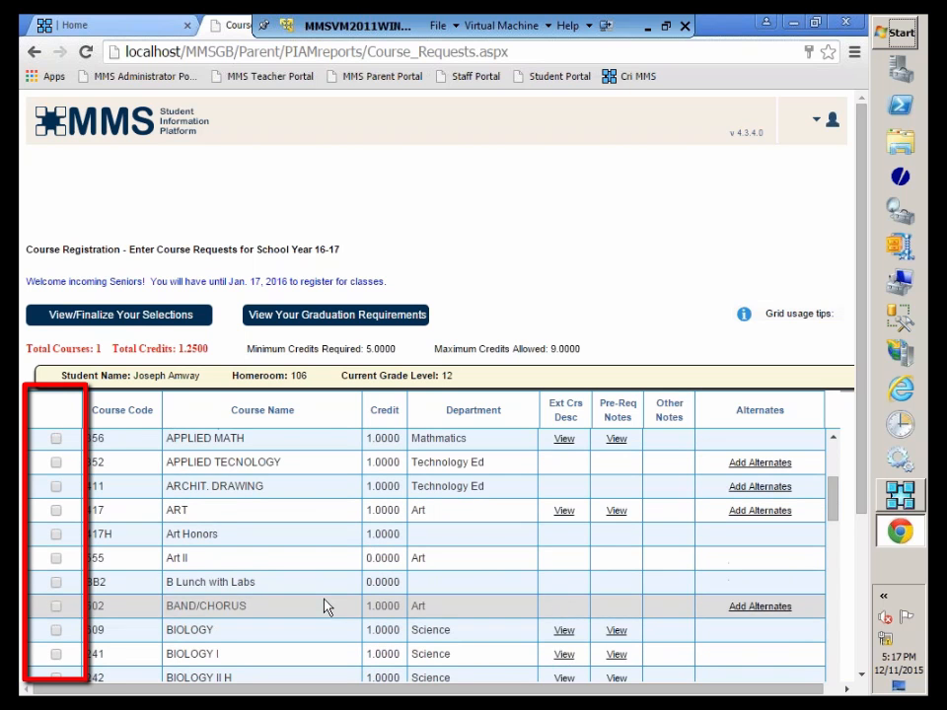
scroll(325, 606, "down", 3)
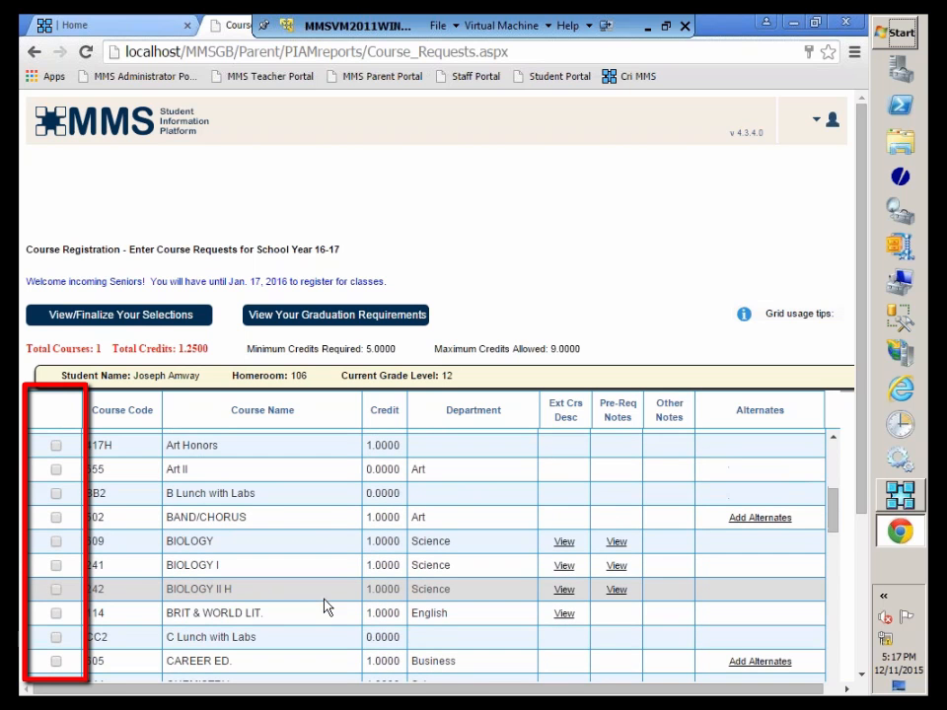
left_click(55, 591)
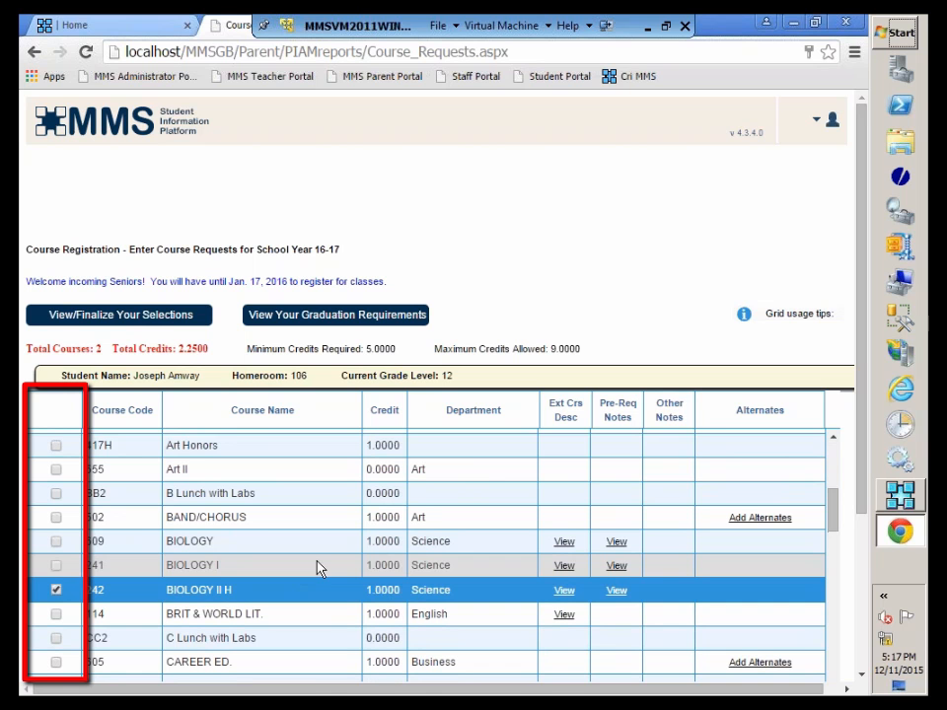
scroll(335, 562, "down", 3)
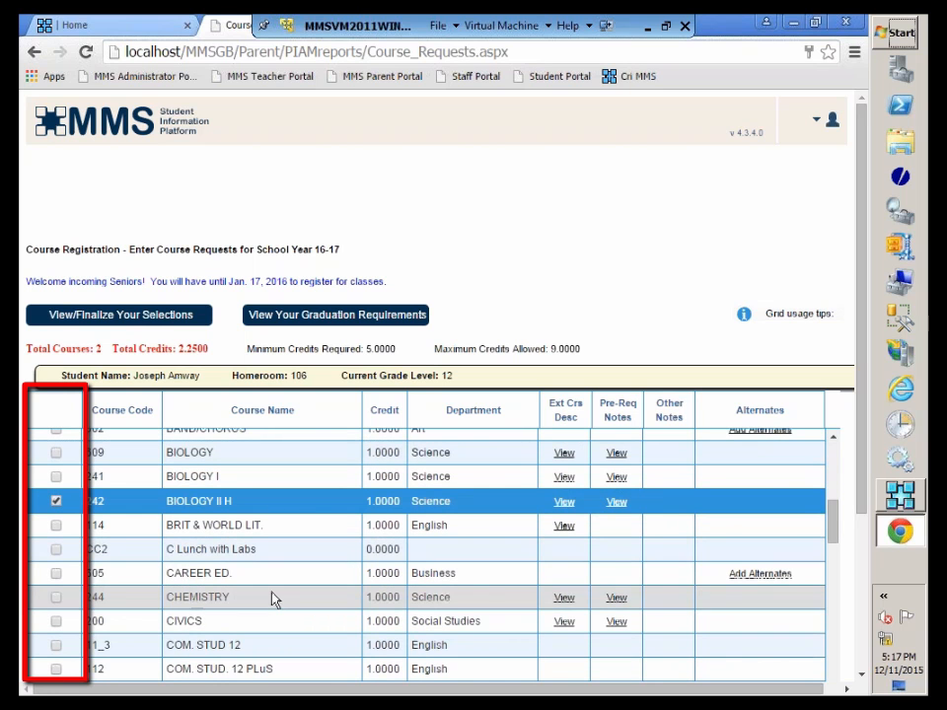
left_click(55, 526)
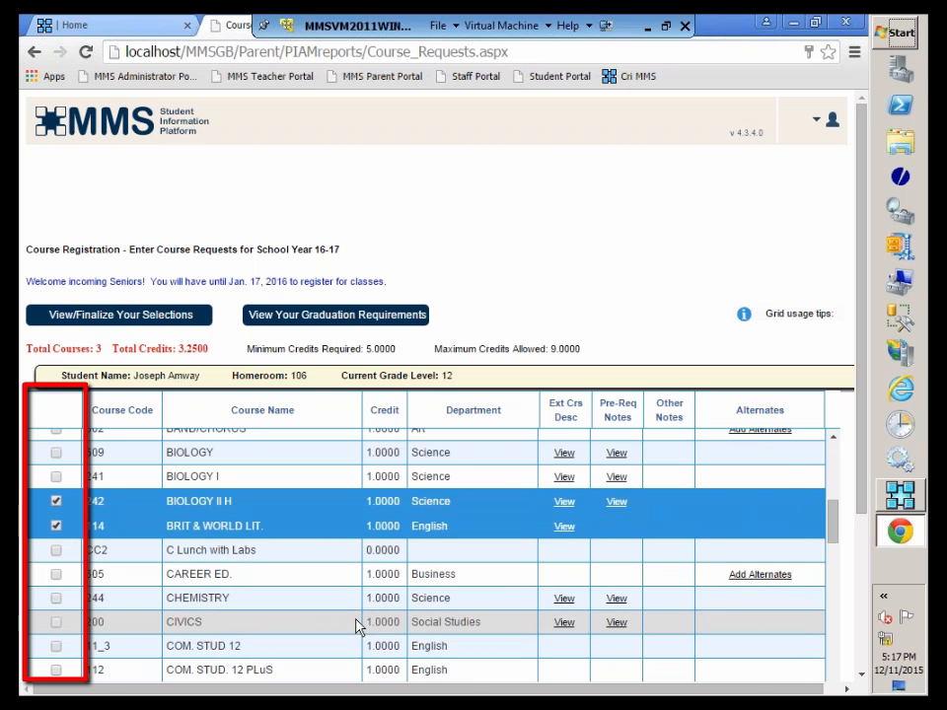
- Add CREATIVE WRIT. H (course code 116) to the selected course requests
scroll(357, 625, "down", 5)
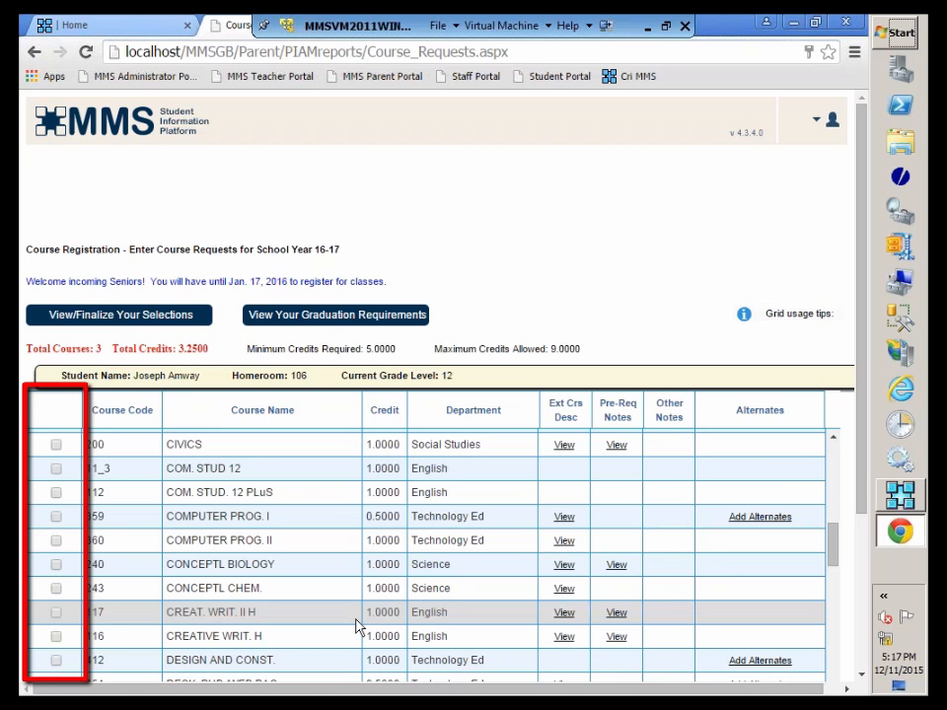
scroll(357, 626, "up", 3)
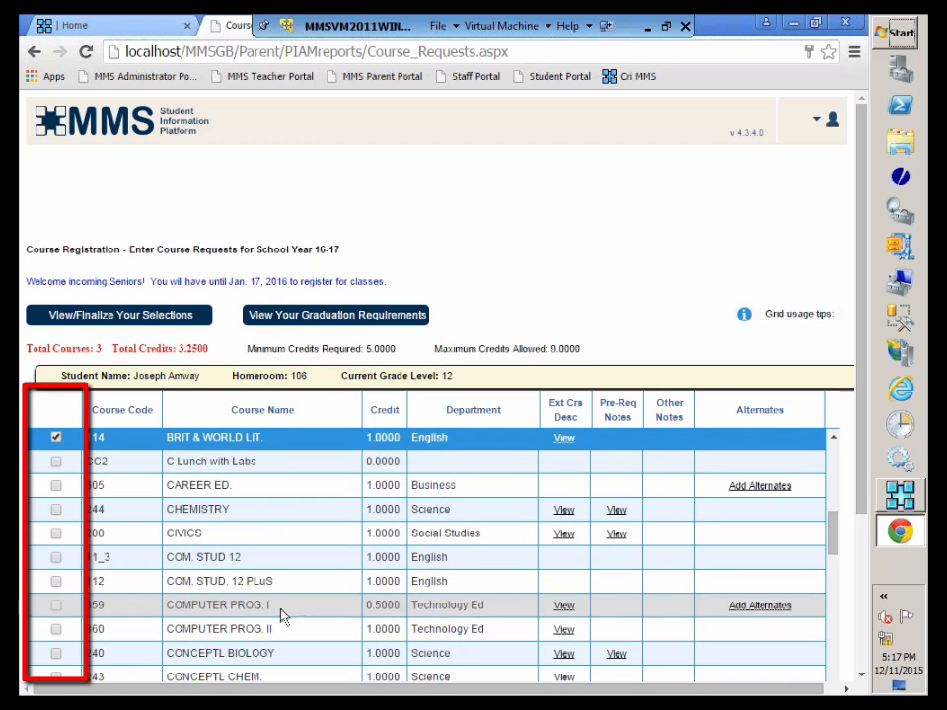
scroll(286, 613, "up", 5)
scroll(301, 609, "up", 7)
scroll(301, 610, "down", 7)
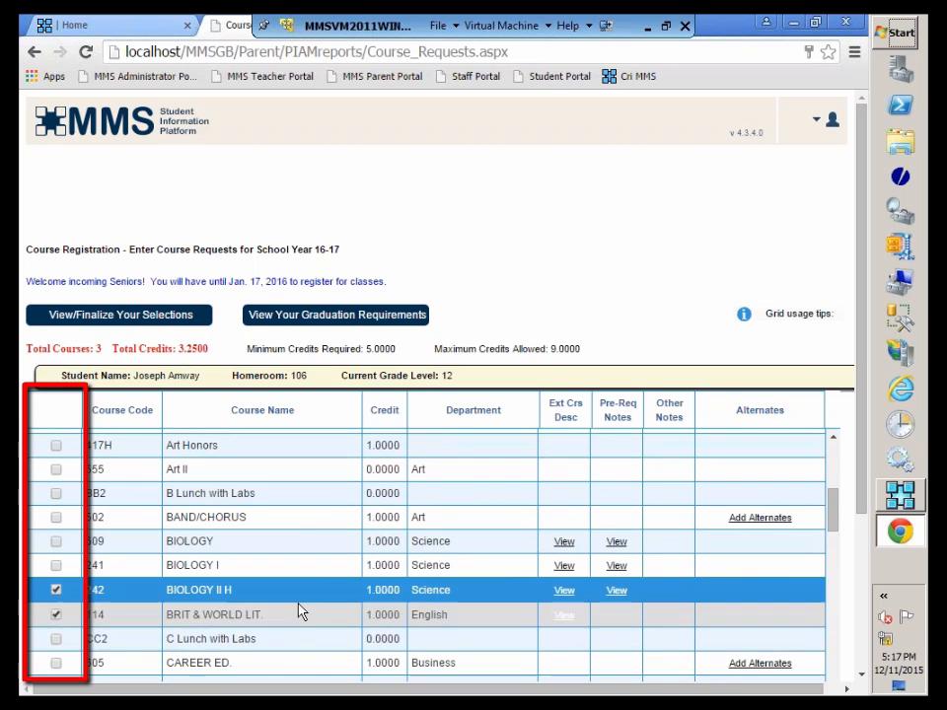
scroll(301, 612, "down", 5)
scroll(301, 611, "down", 5)
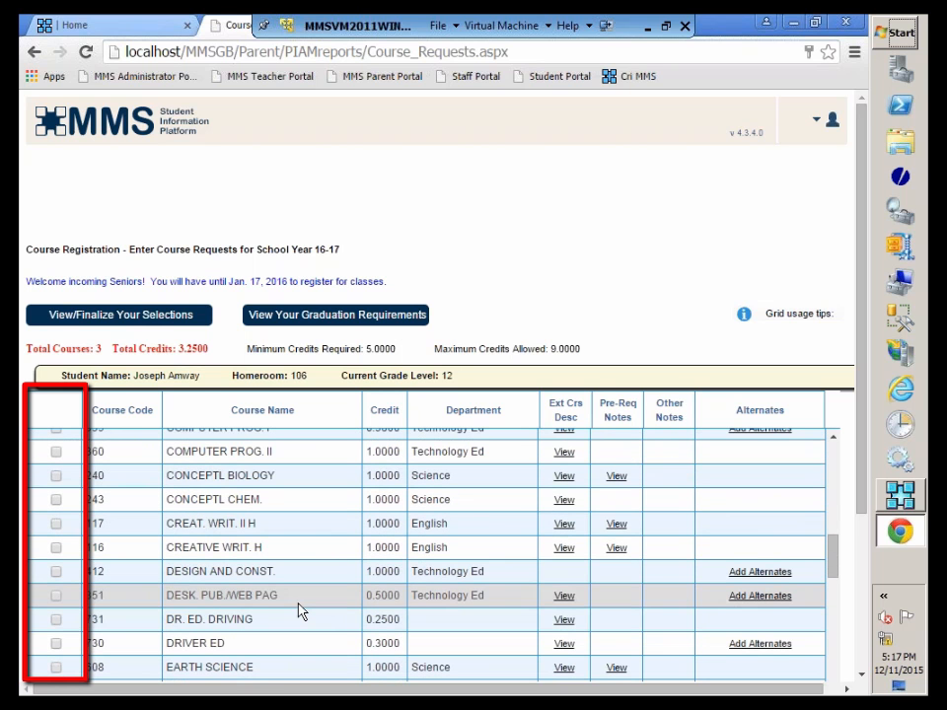
left_click(56, 549)
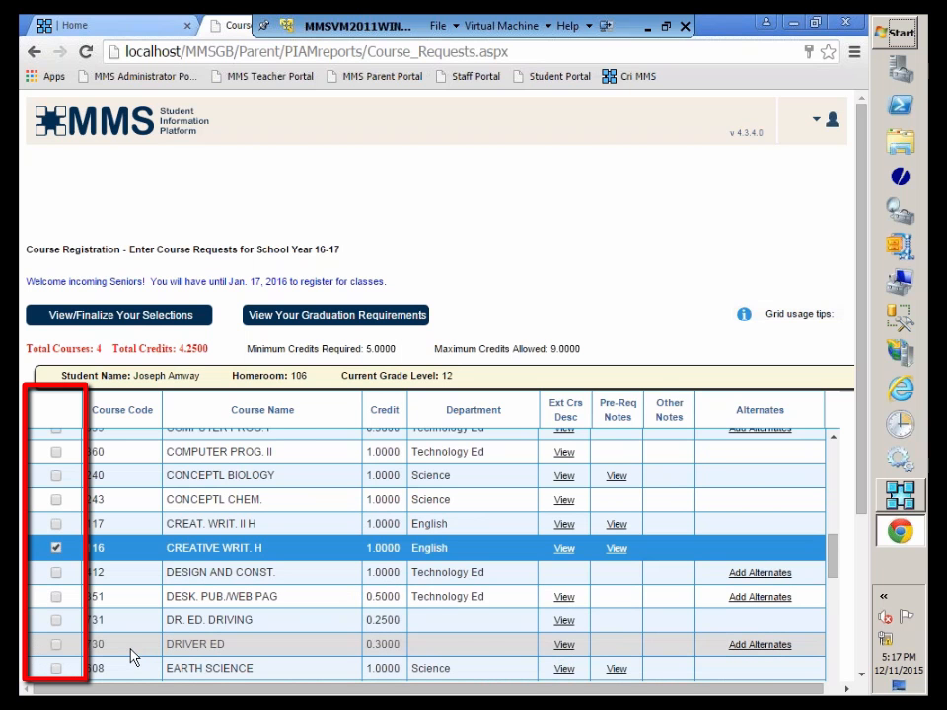
scroll(138, 651, "down", 3)
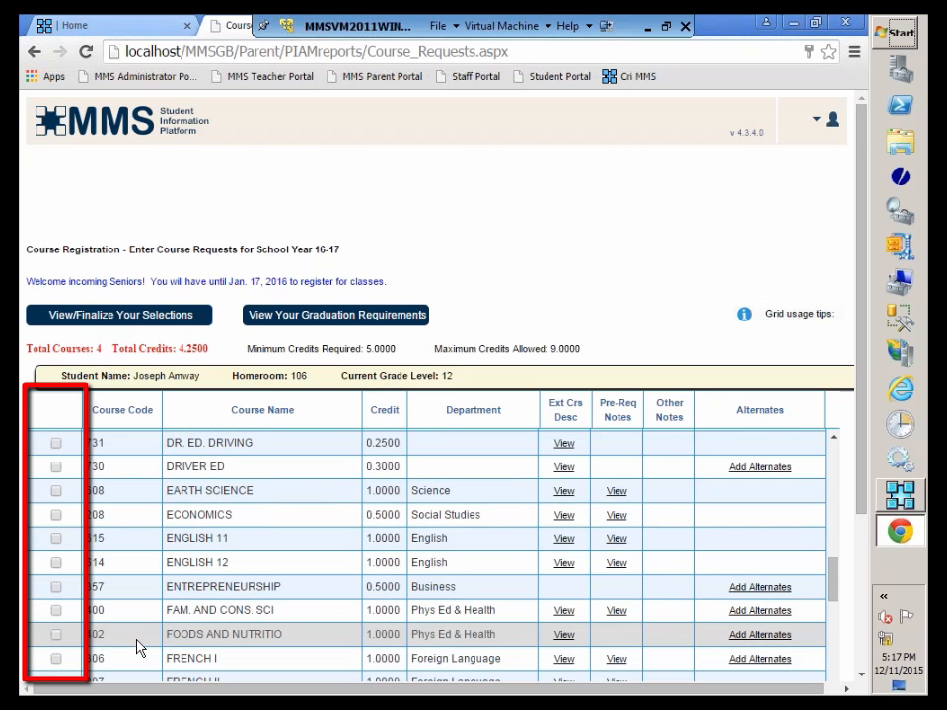
scroll(160, 636, "down", 2)
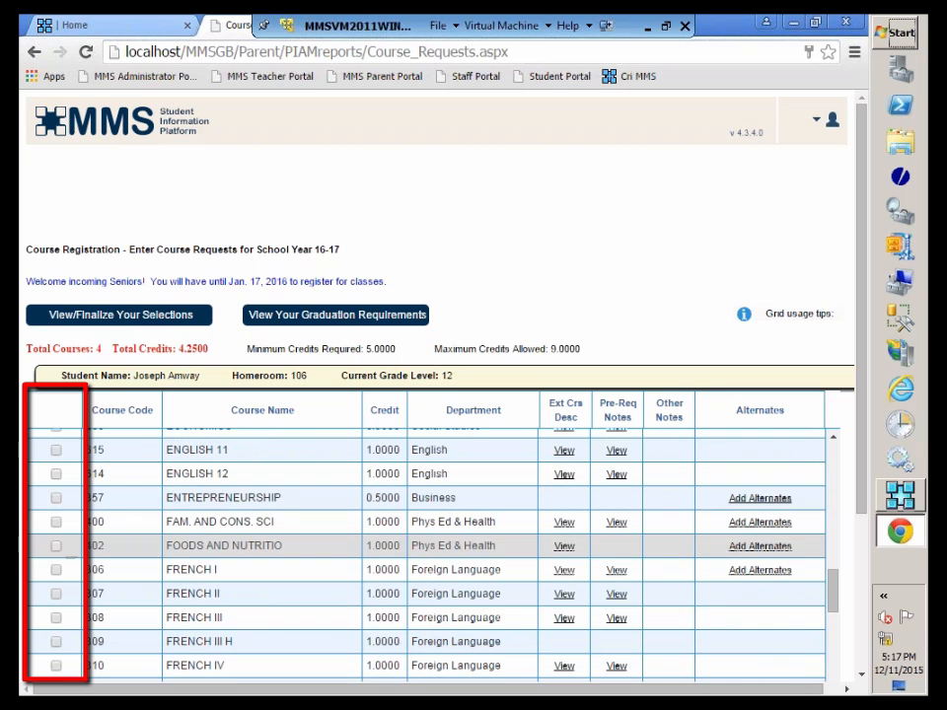
left_click(55, 548)
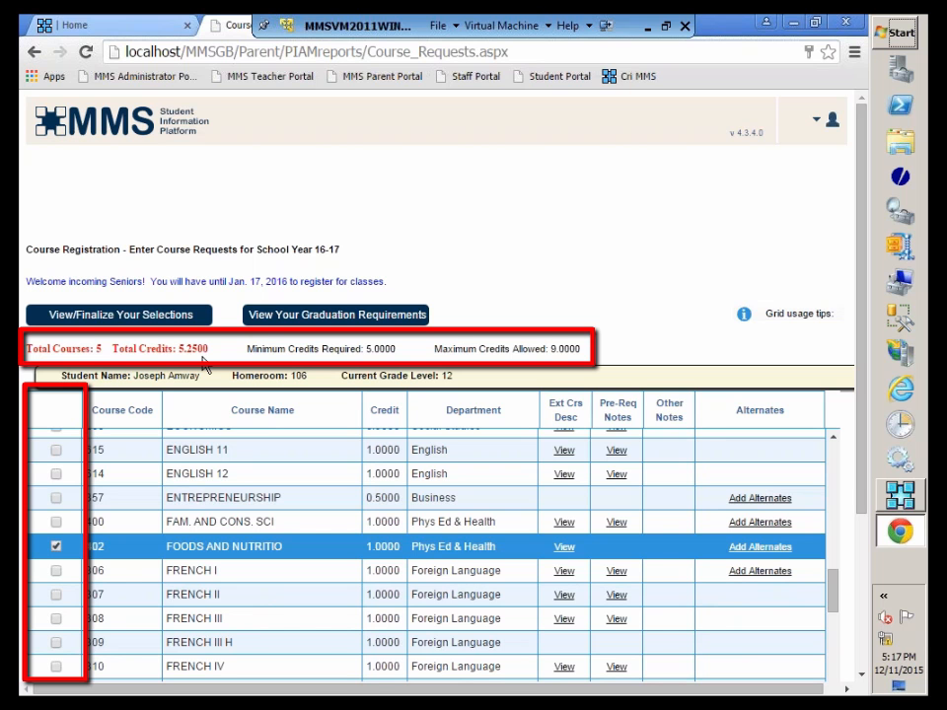
left_click(56, 548)
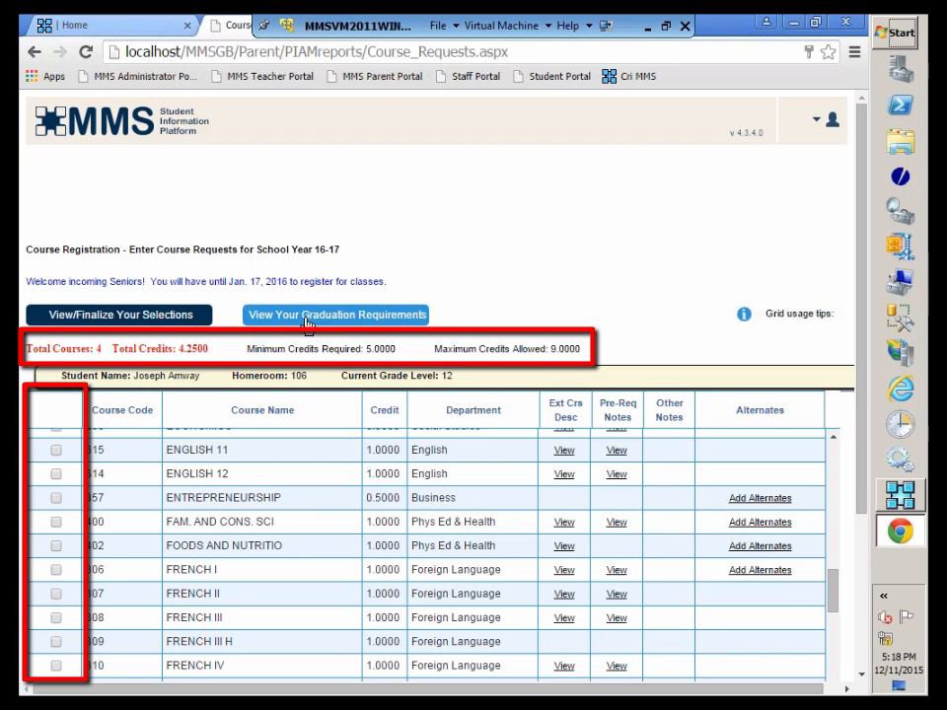
- Open the summary of the selected courses and try to finalize the selections
left_click(138, 323)
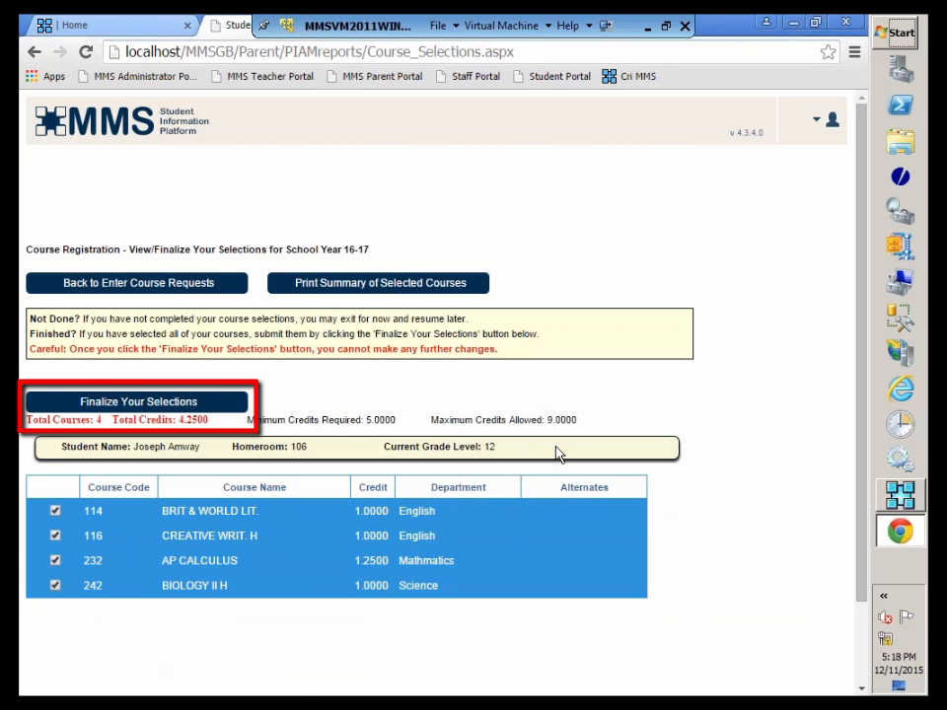
left_click(139, 402)
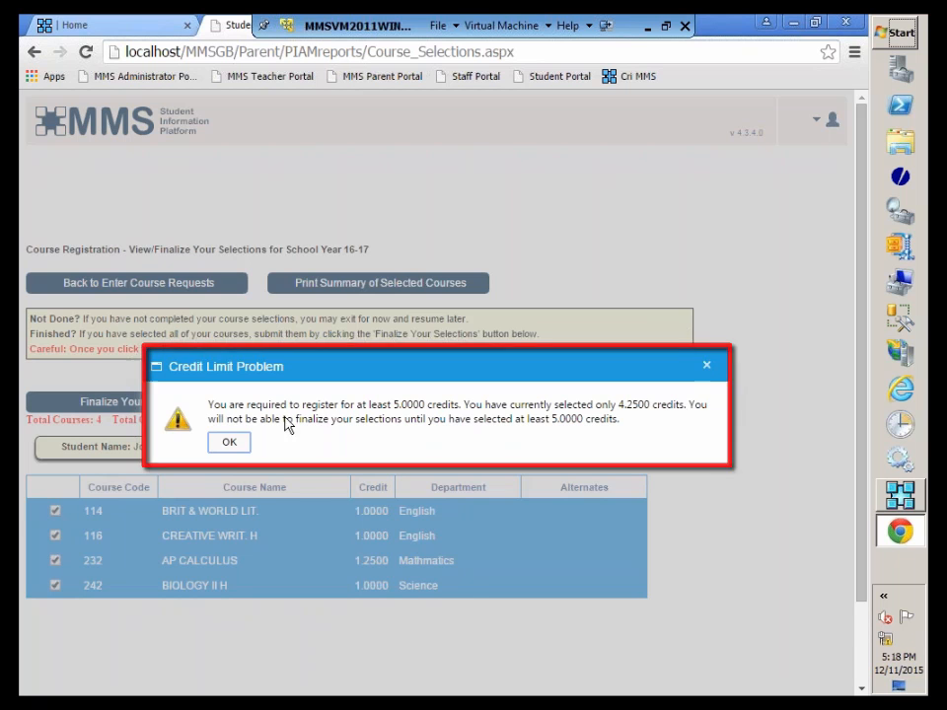
left_click(230, 442)
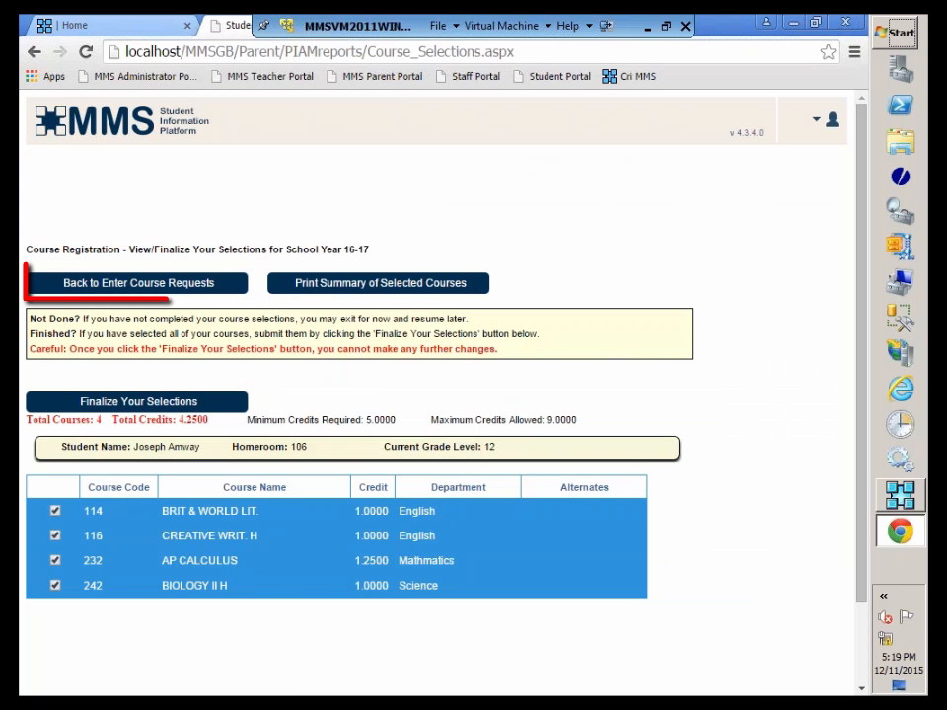
- Return to the course requests and select APPLIED TECNOLOGY (course code 352)
left_click(145, 286)
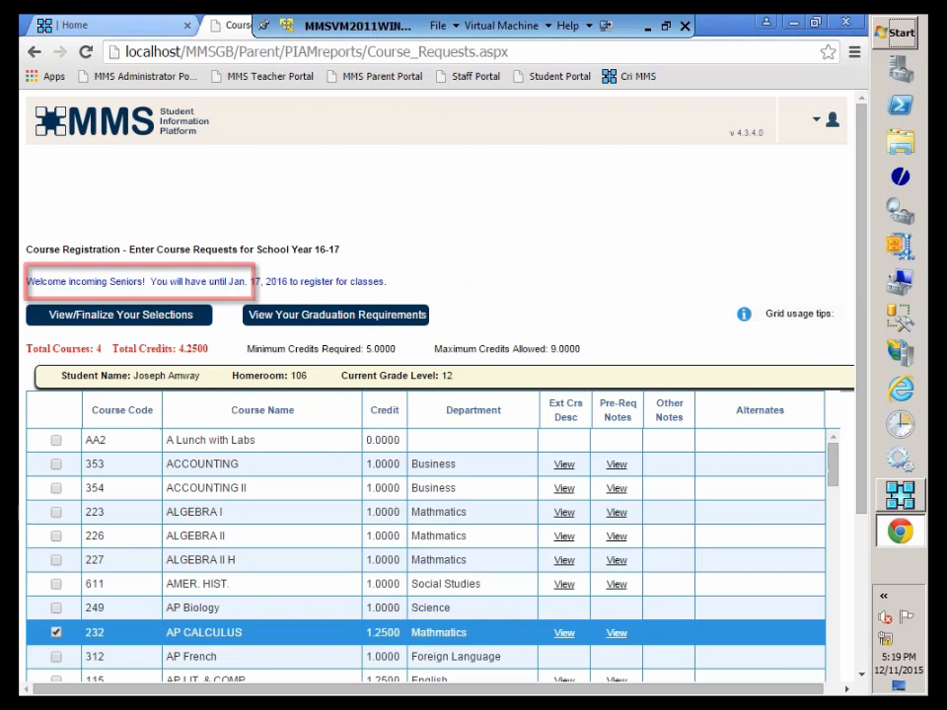
scroll(771, 542, "down", 5)
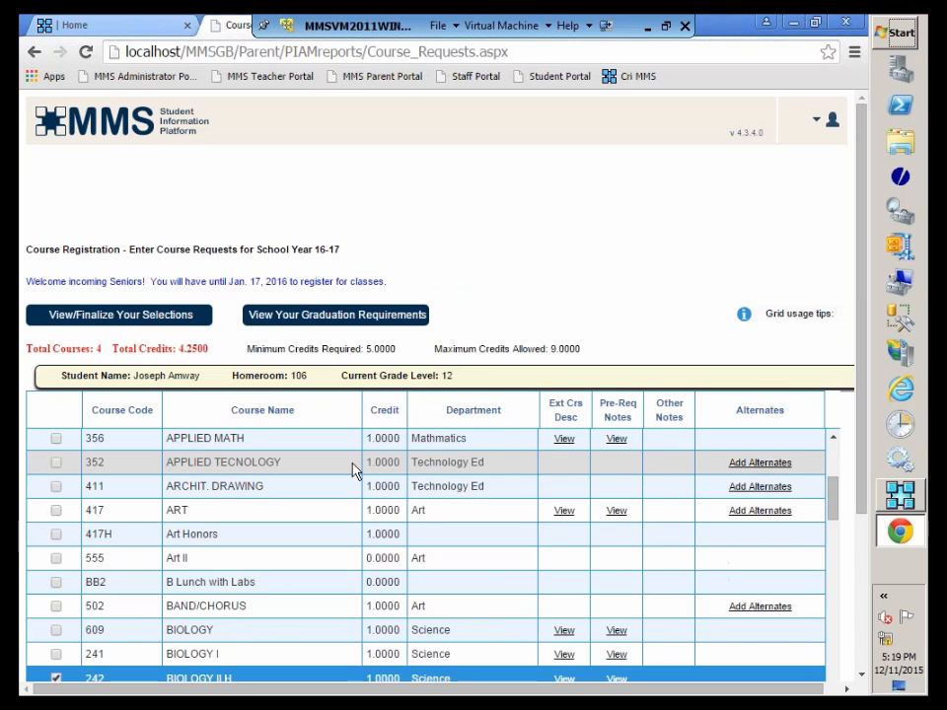
left_click(55, 463)
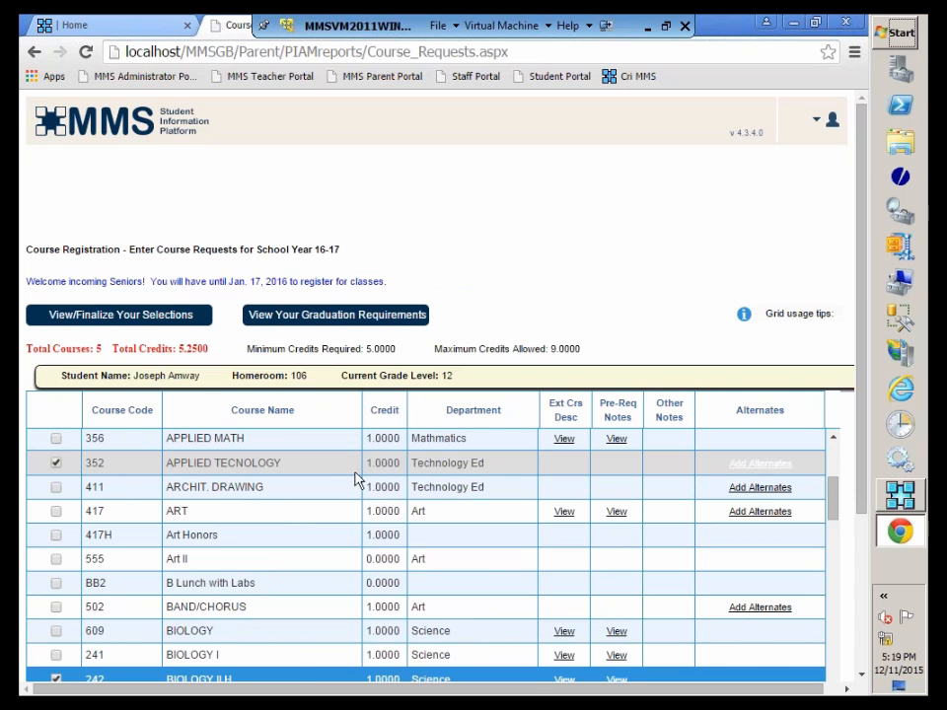
- Open the alternates editor for APPLIED TECNOLOGY and try to choose APPLIED TECNOLOGY (352) as its 1st alternate by course name
left_click(757, 471)
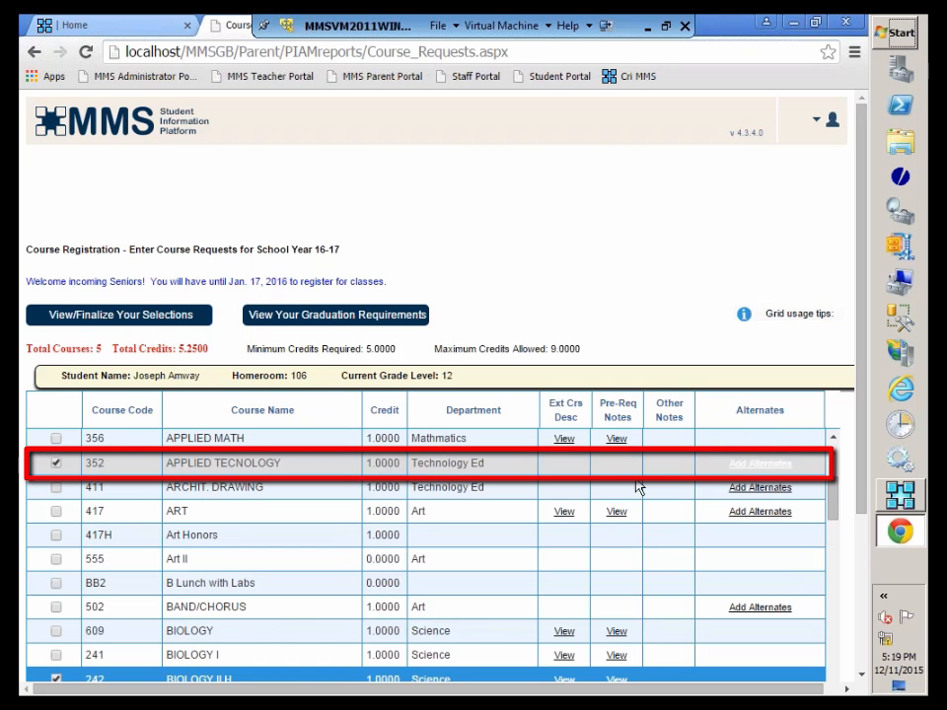
left_click(769, 464)
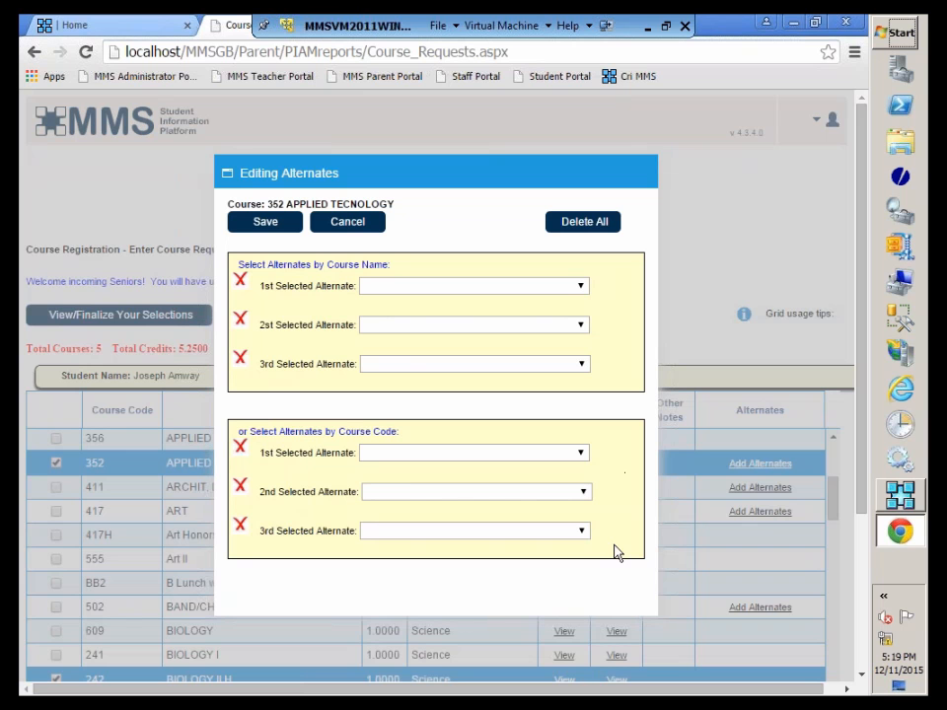
left_click(553, 285)
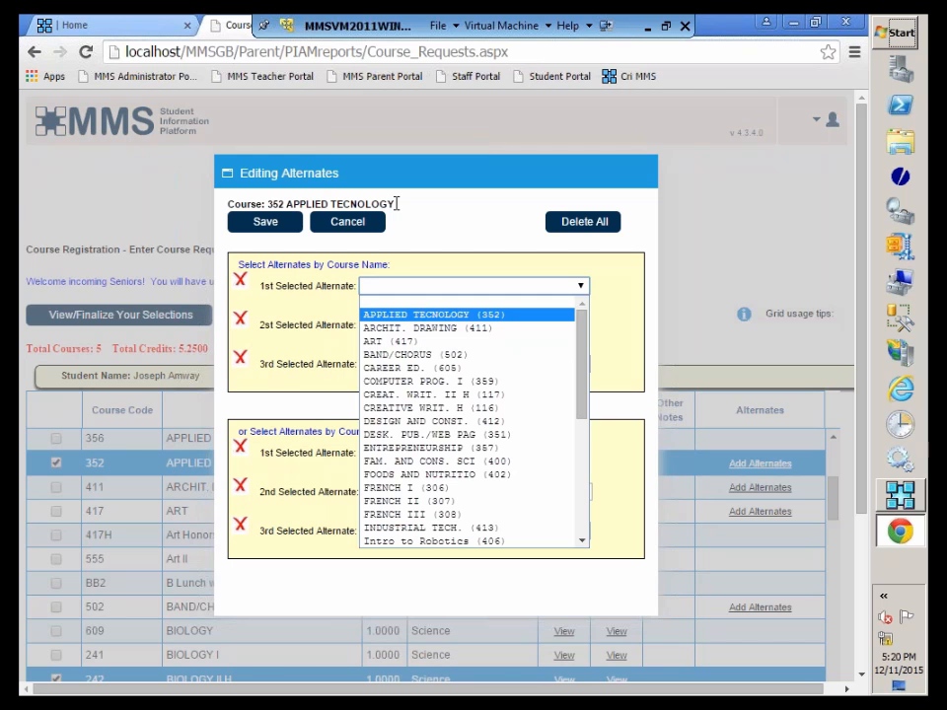
left_click(431, 319)
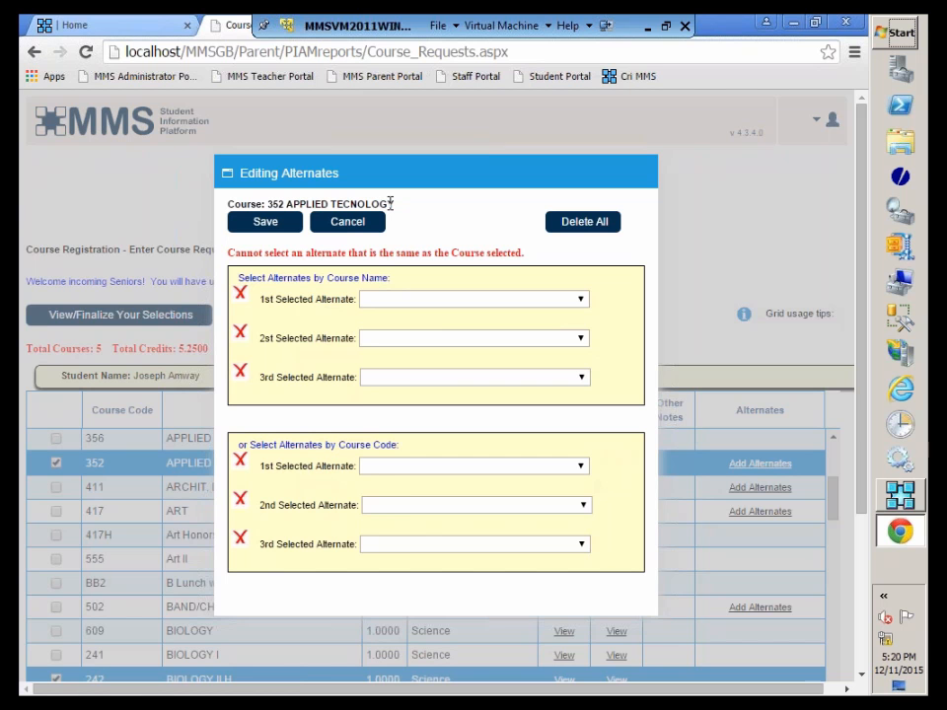
- Choose FRENCH I (306), DESK. PUB./WEB PAG (351) and THEATRE ARTS II (119) as APPLIED TECNOLOGY's alternates by course name and delete them all
left_click(582, 301)
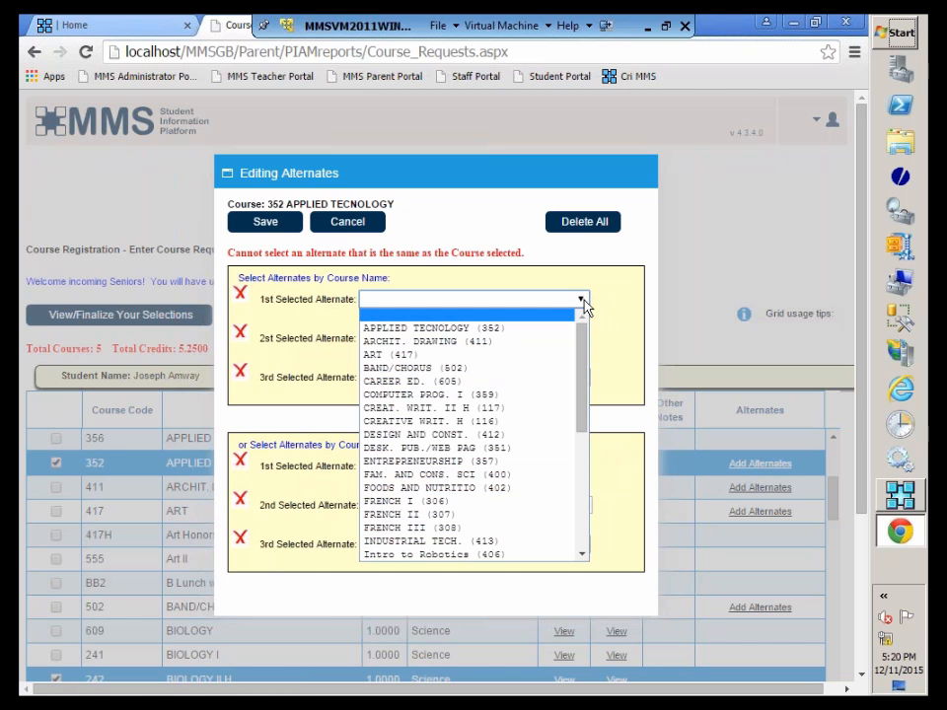
left_click(393, 502)
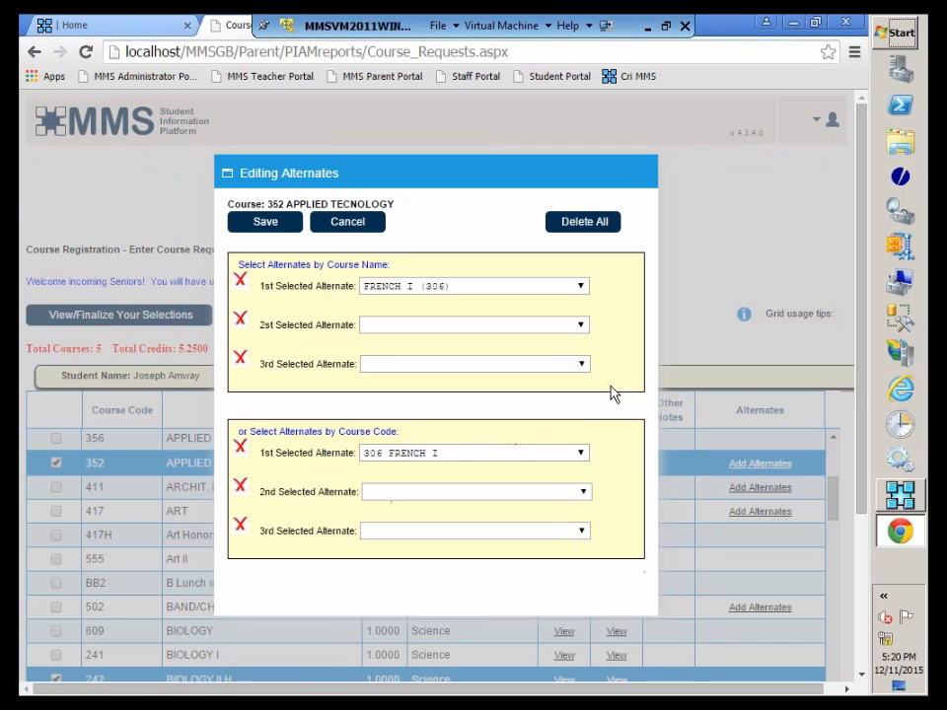
left_click(583, 325)
left_click(405, 481)
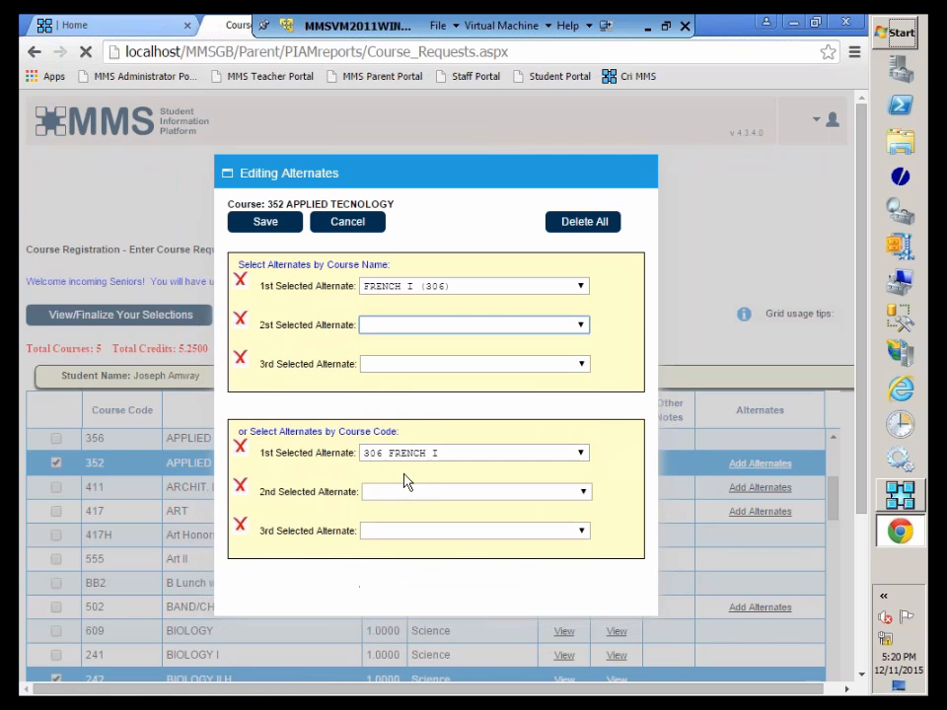
left_click(582, 367)
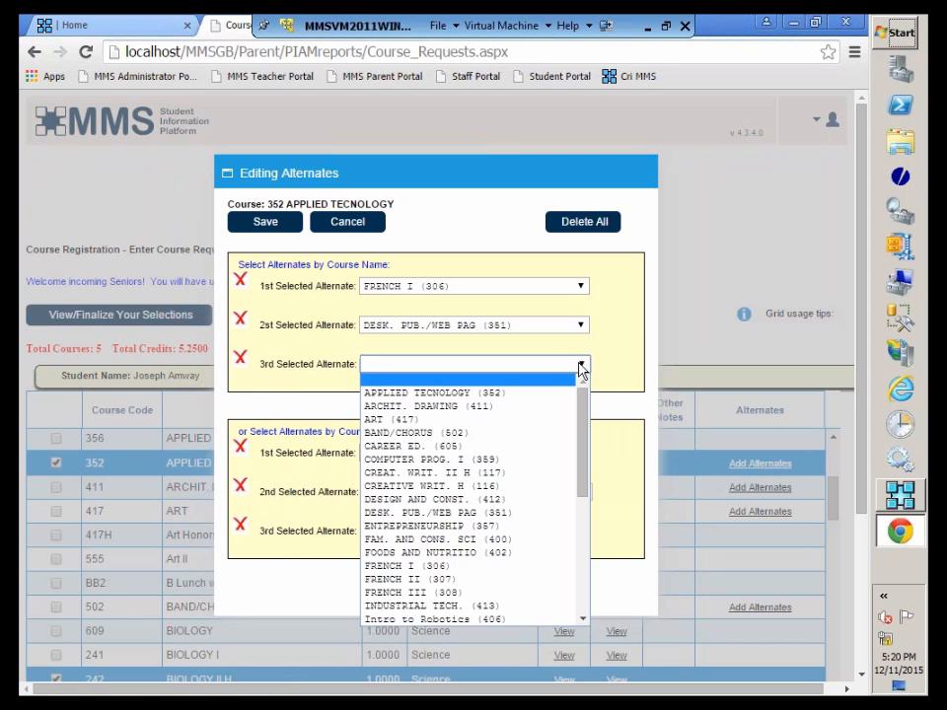
left_click_drag(583, 390, 494, 572)
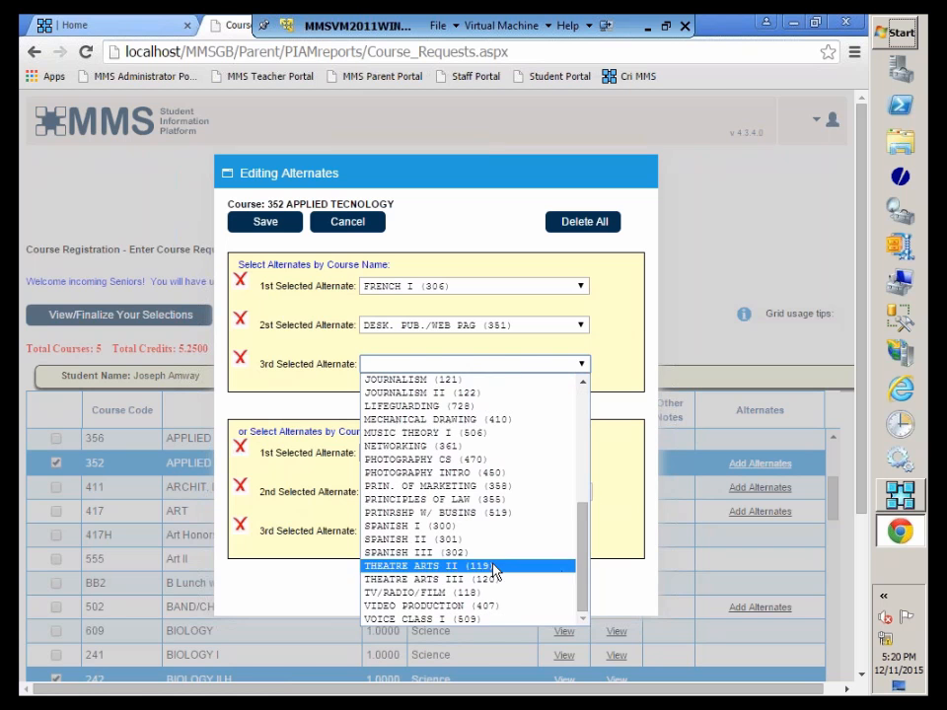
left_click(385, 567)
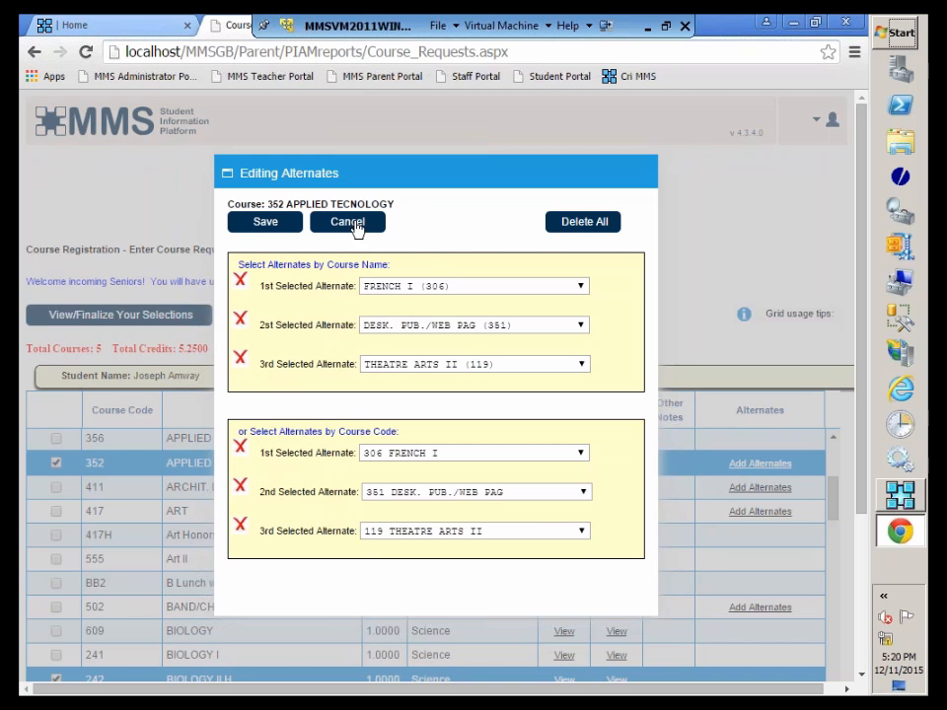
left_click(572, 226)
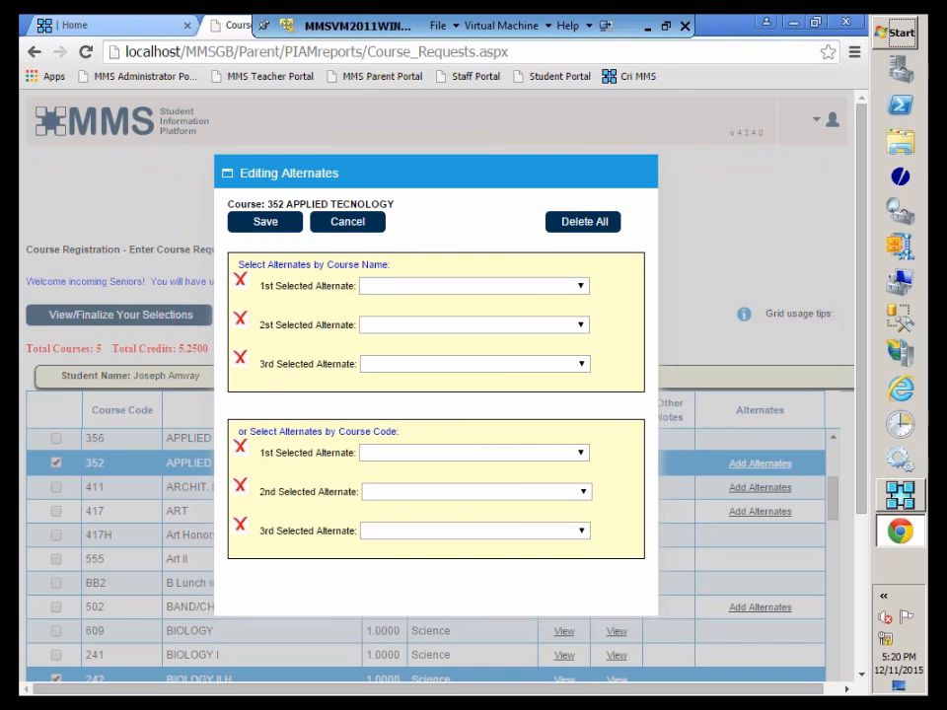
- Set CREATIVE WRIT. H (116) as 1st and TV/RADIO/FILM (118) as 2nd alternate for APPLIED TECNOLOGY by course name, and save them
left_click(582, 286)
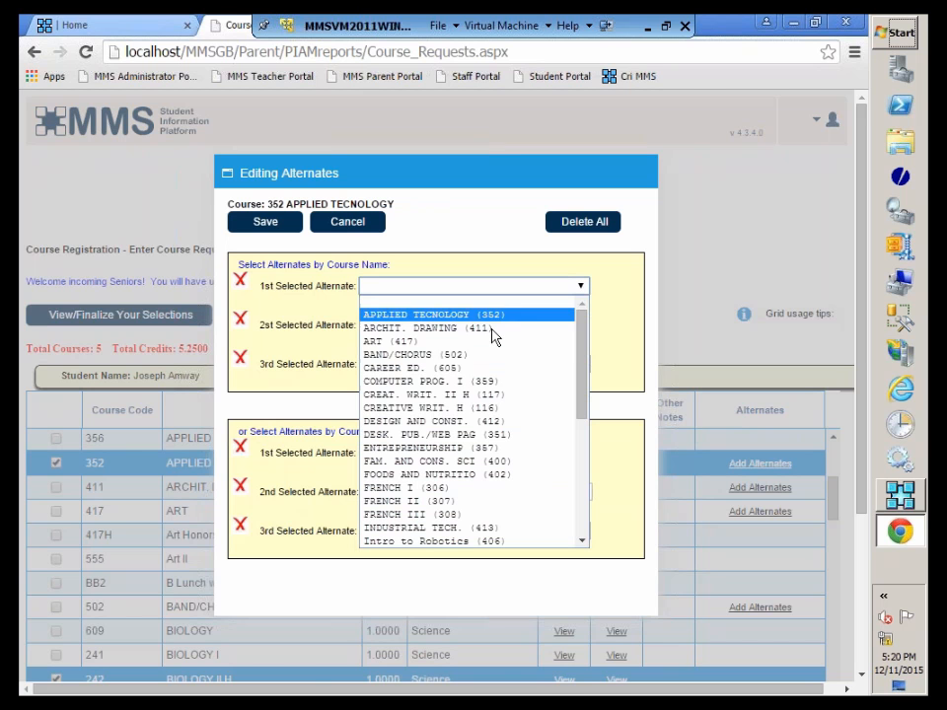
left_click(399, 407)
left_click(579, 324)
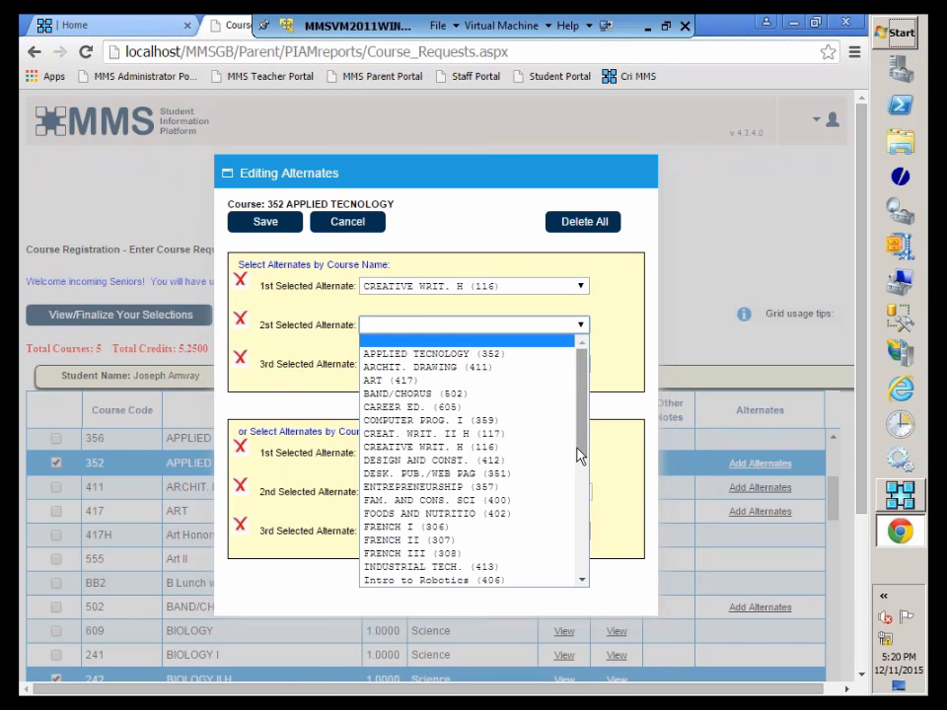
left_click_drag(580, 455, 582, 575)
left_click(434, 553)
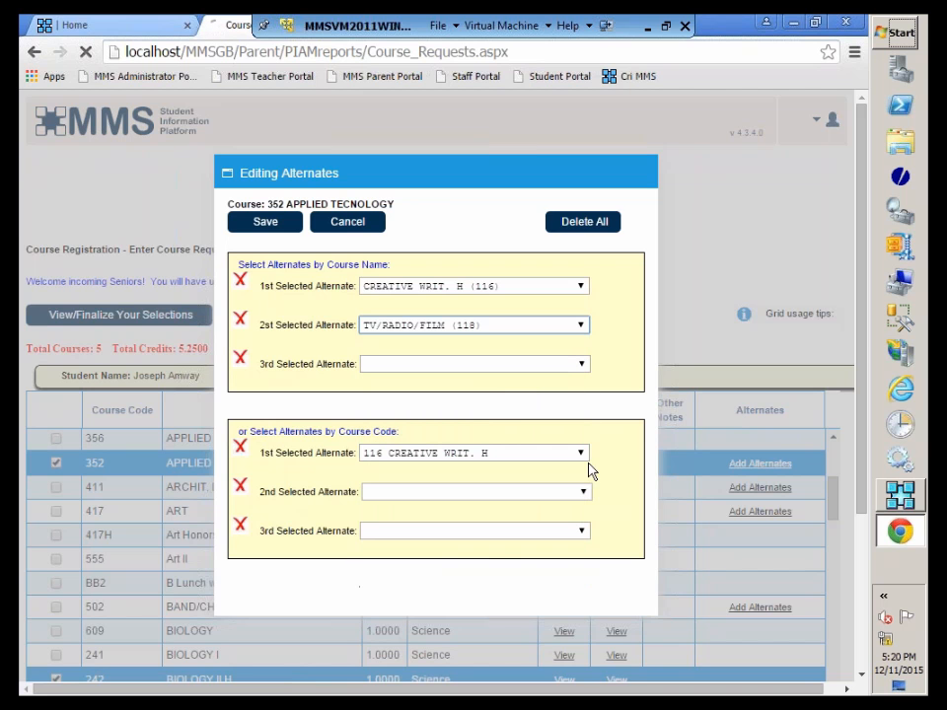
left_click(261, 222)
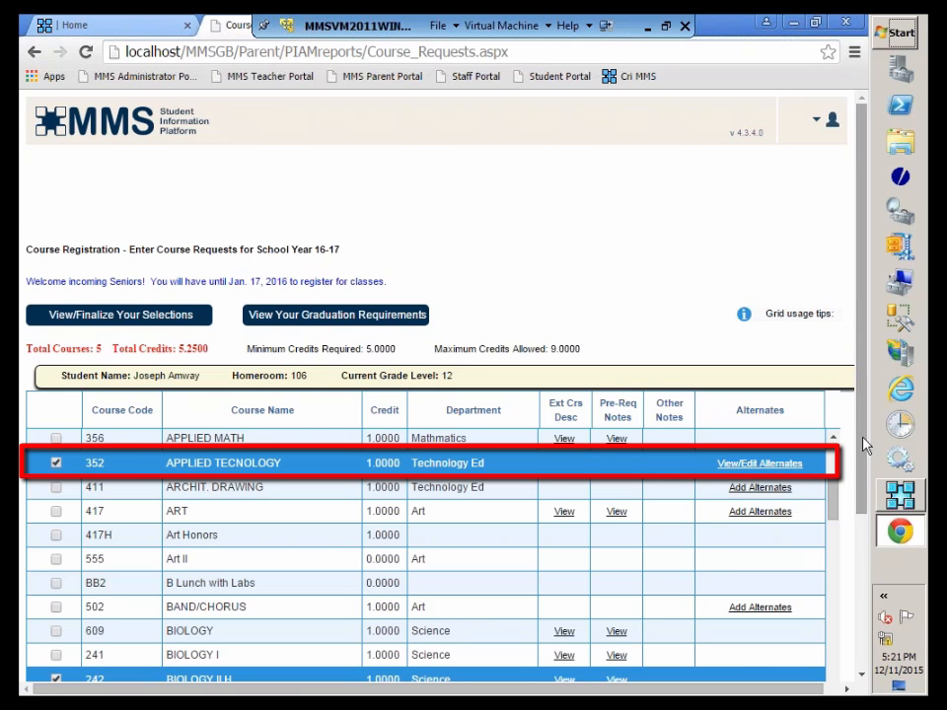
- Add HEALTH 12 (course code 720) to the selected course requests
scroll(872, 512, "down", 2)
mouse_move(872, 540)
left_mouse_down()
mouse_move(872, 611)
mouse_move(882, 598)
mouse_move(884, 533)
mouse_move(849, 355)
mouse_move(841, 498)
left_mouse_up()
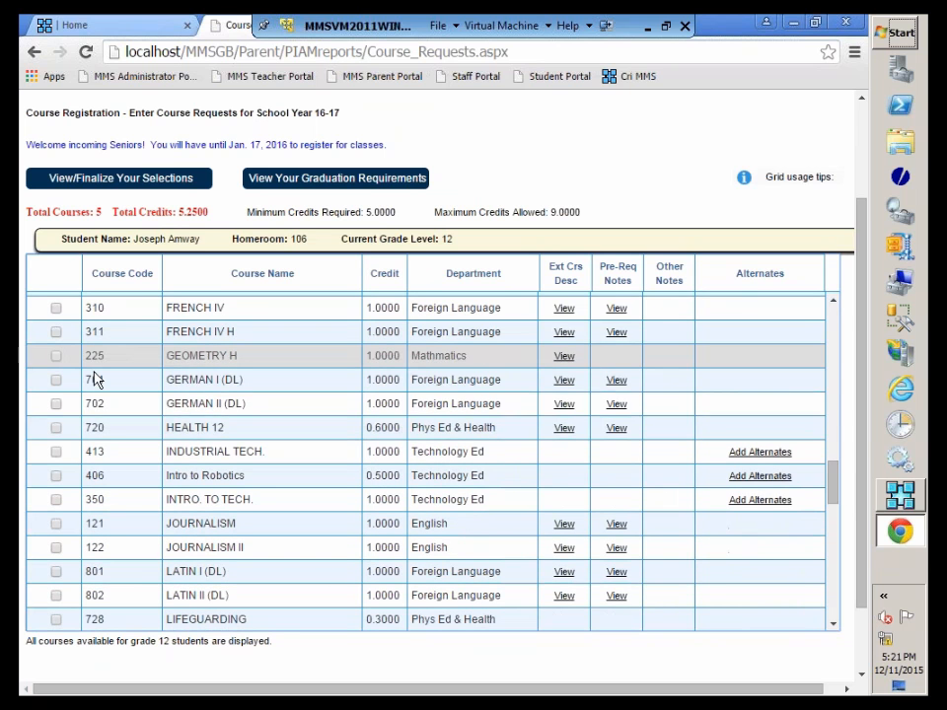
left_click(55, 427)
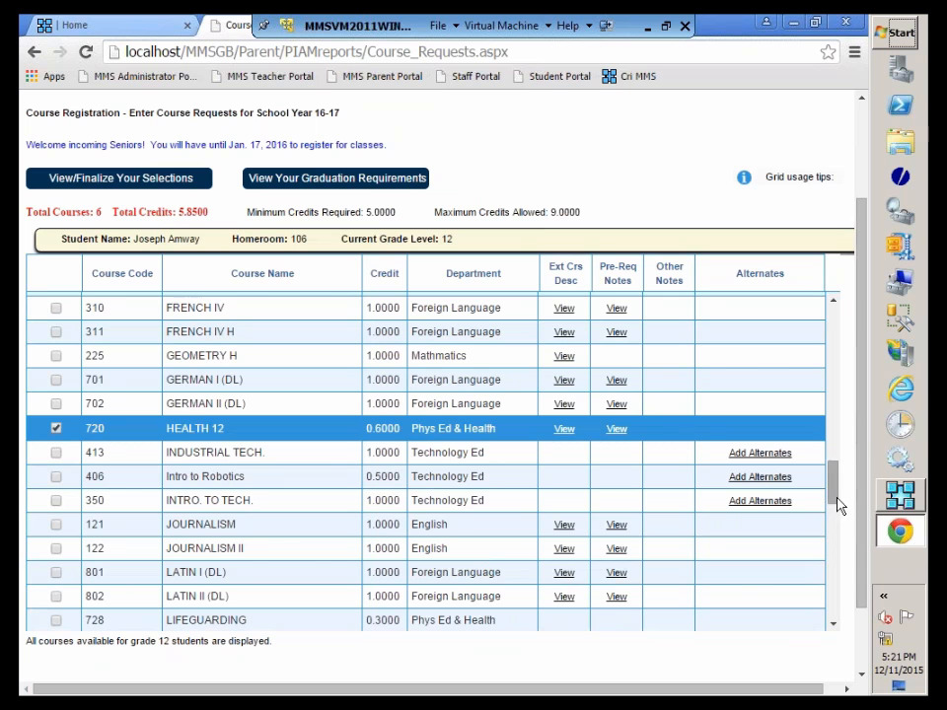
- Read the extended course description and the prerequisite notes of JOURNALISM (course code 121), closing each
scroll(835, 501, "down", 1)
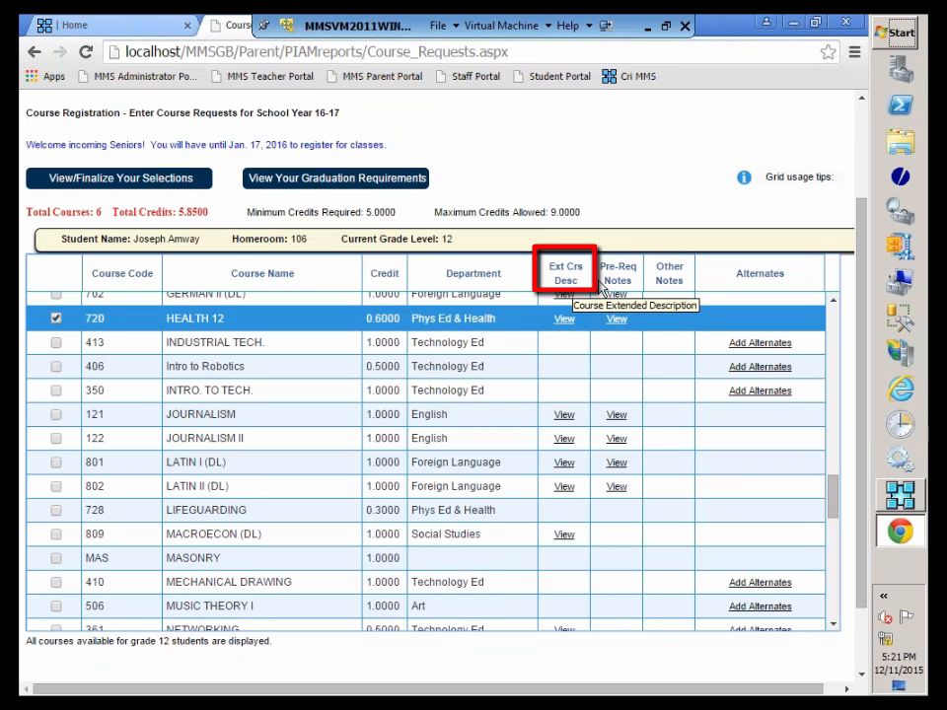
mouse_move(564, 415)
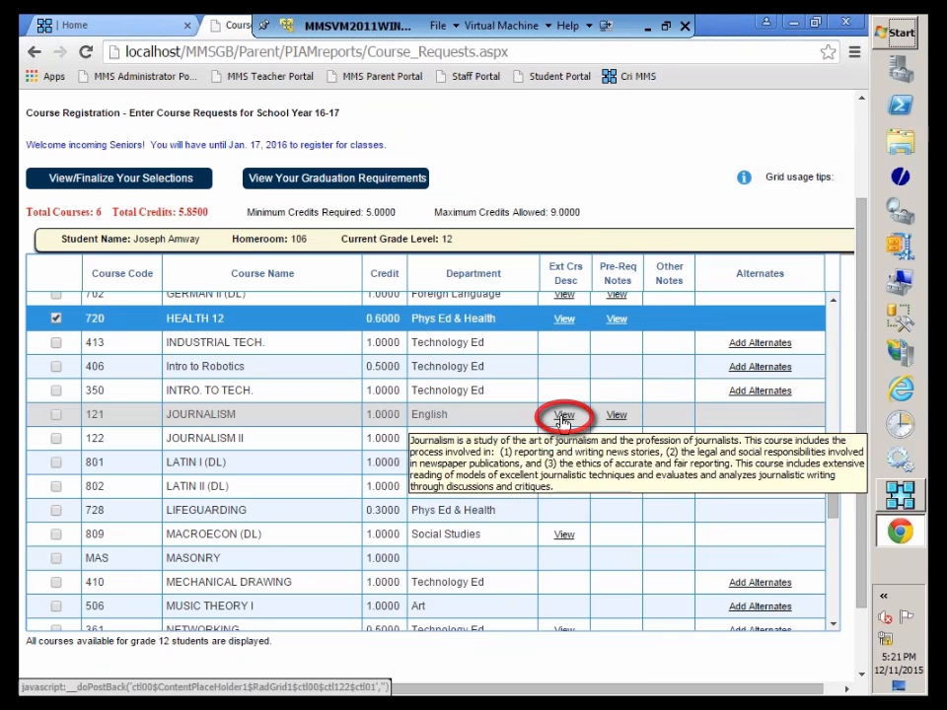
left_click(564, 414)
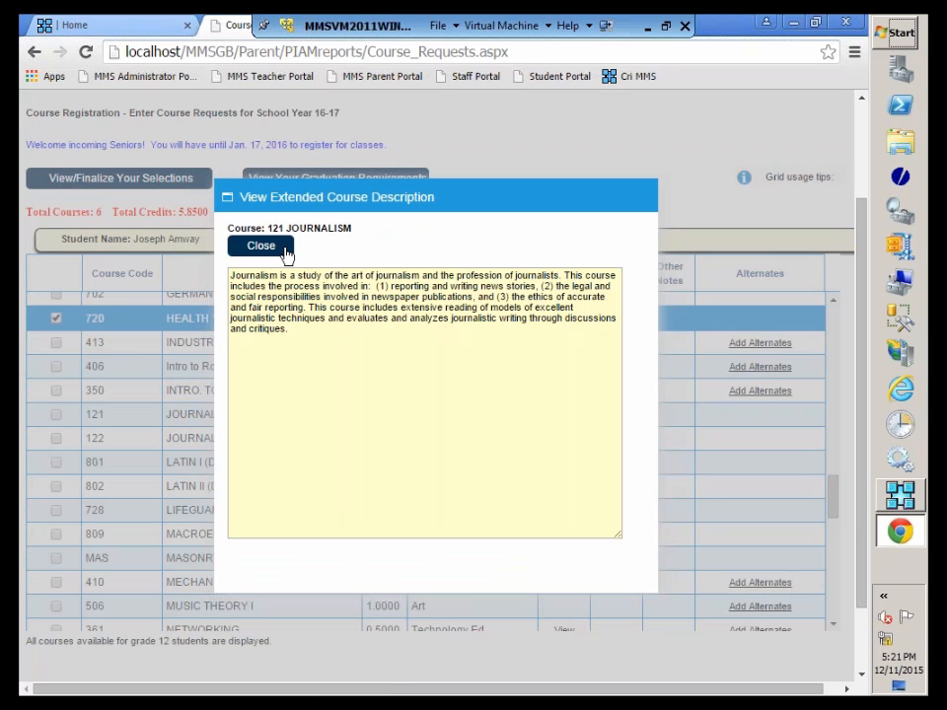
left_click(283, 249)
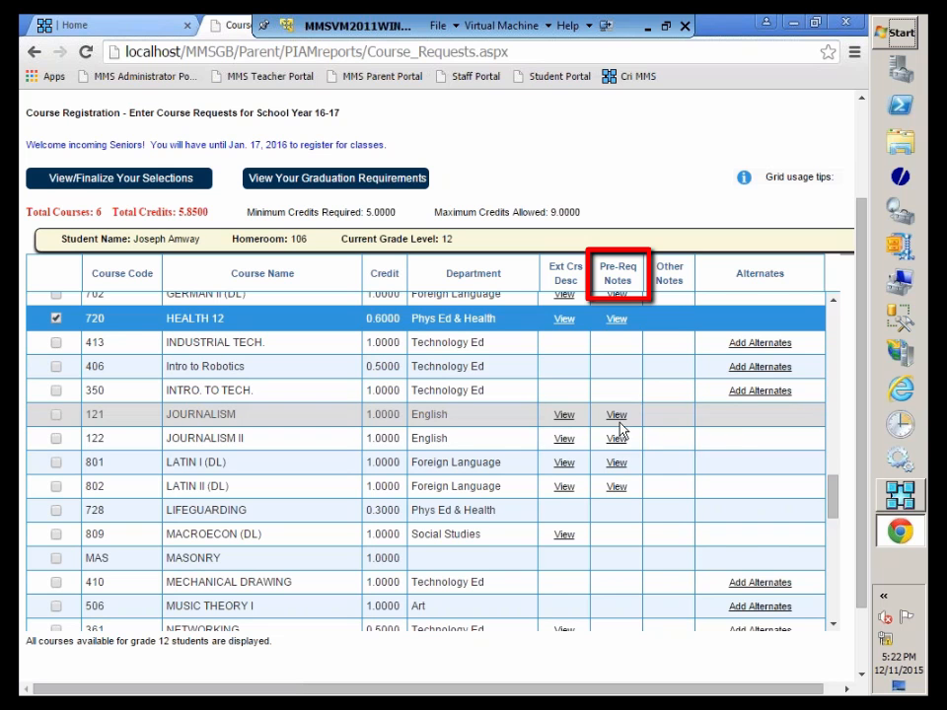
mouse_move(621, 424)
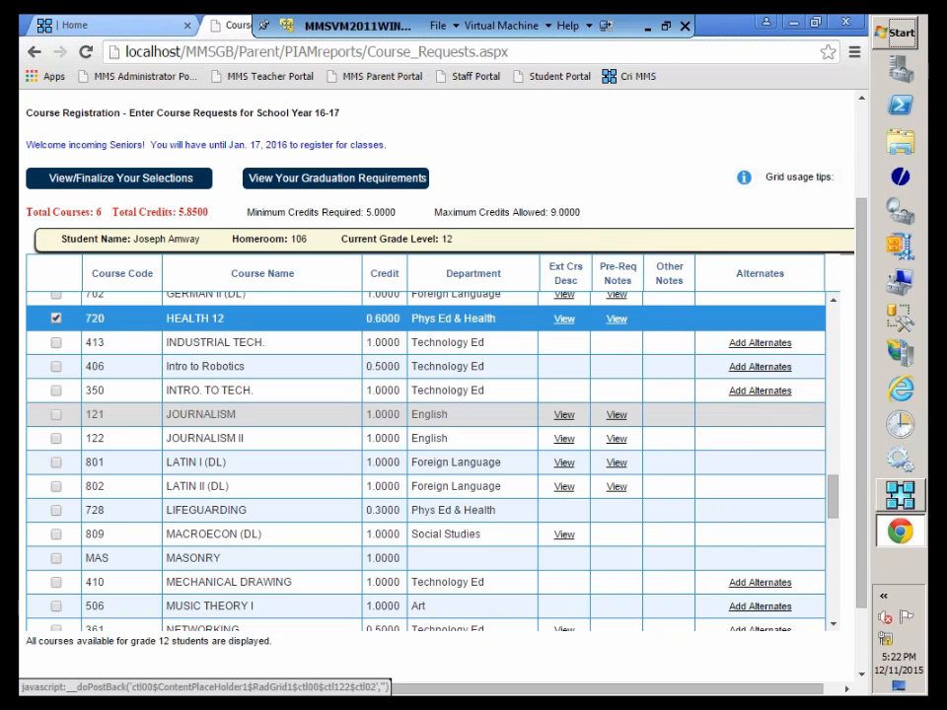
left_click(619, 418)
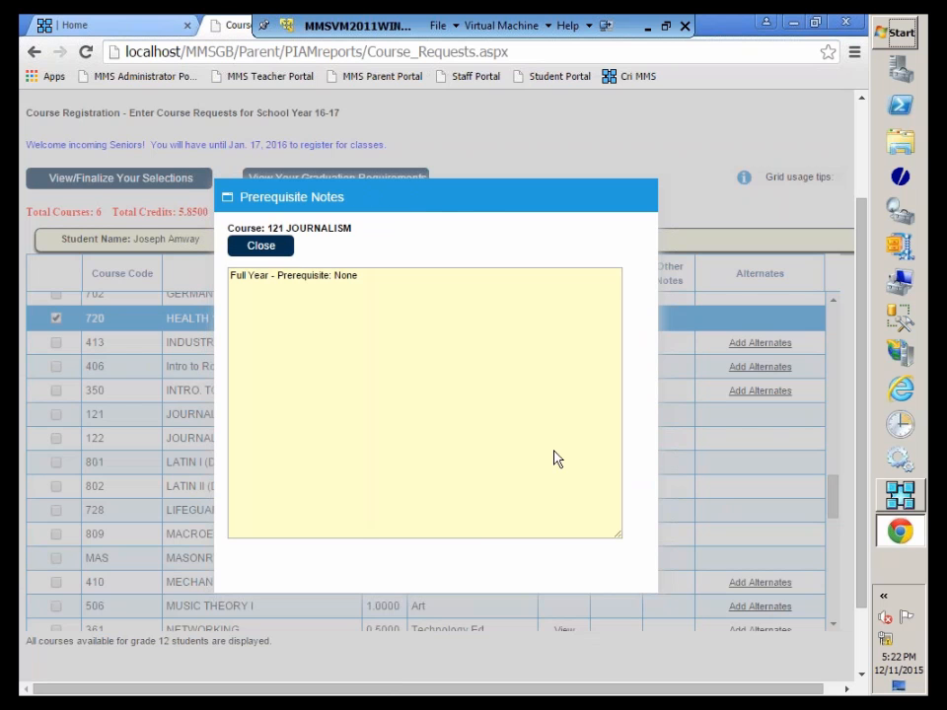
left_click(260, 245)
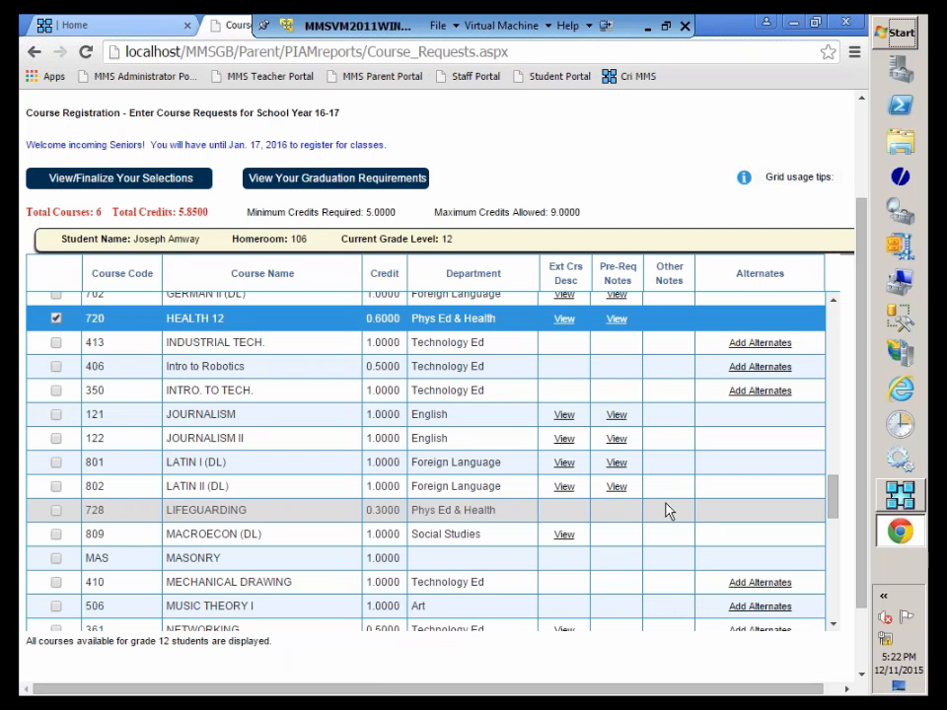
- Add ROBOTIC DESIGN (course code 408) to the course requests and open the list of selections for review and finalizing
scroll(671, 543, "down", 10)
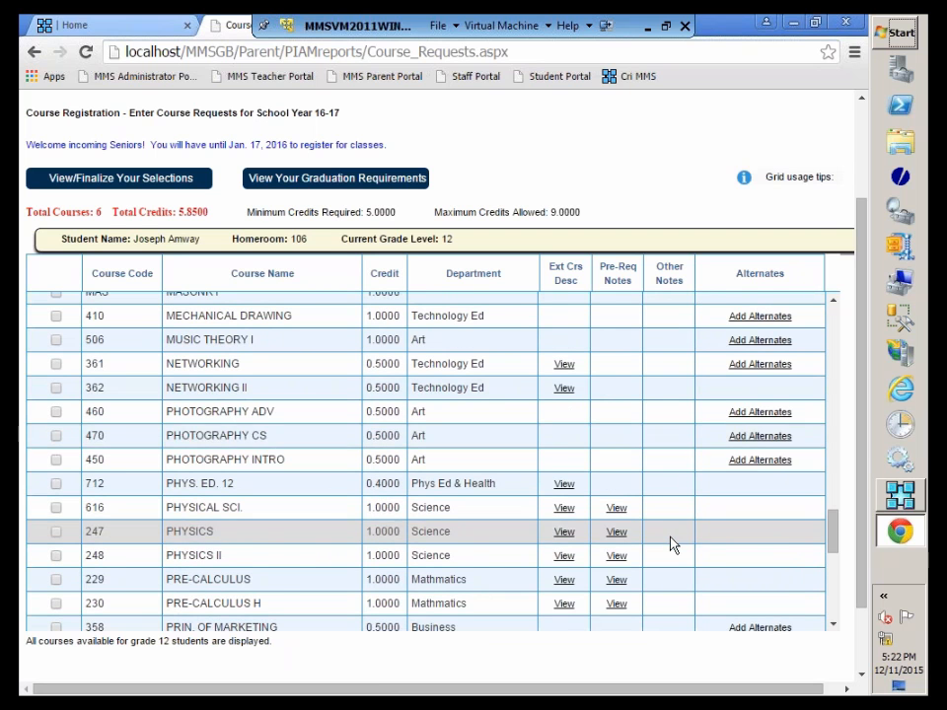
left_click(56, 371)
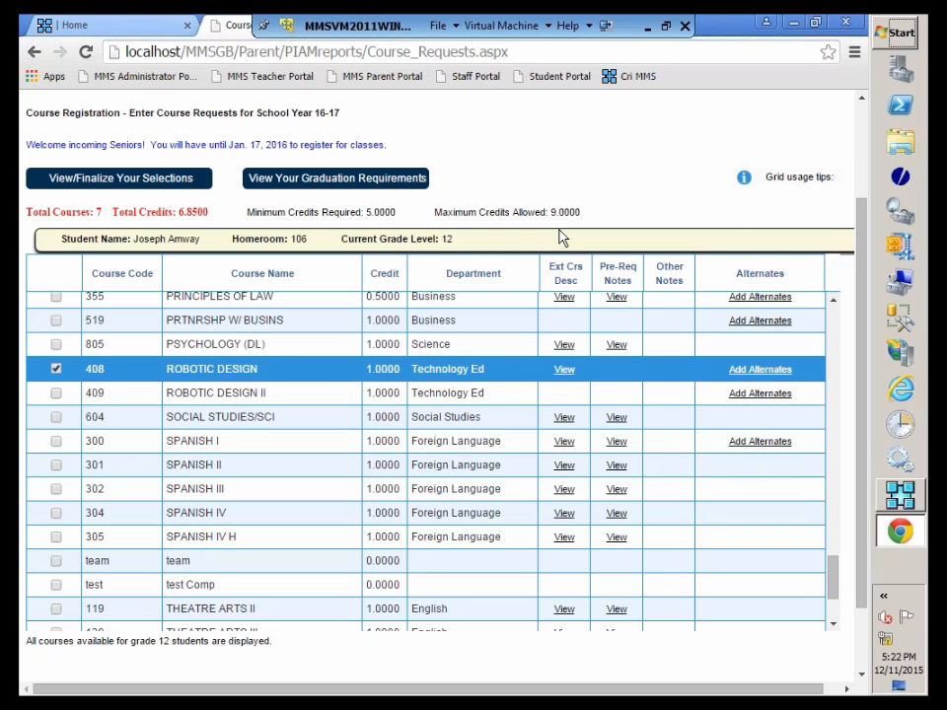
left_click(143, 186)
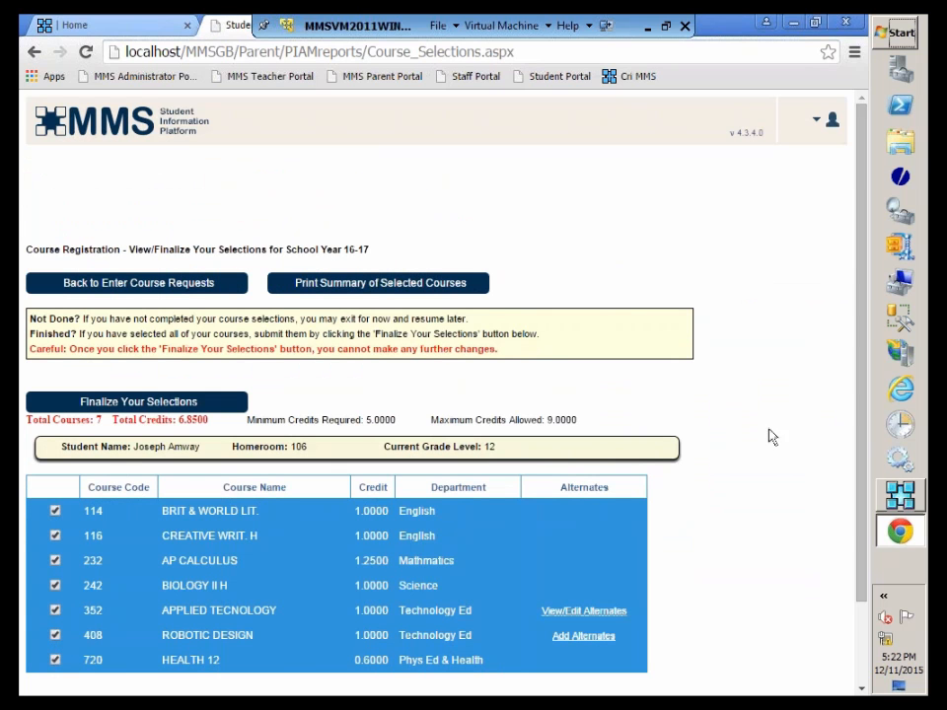
scroll(772, 439, "down", 1)
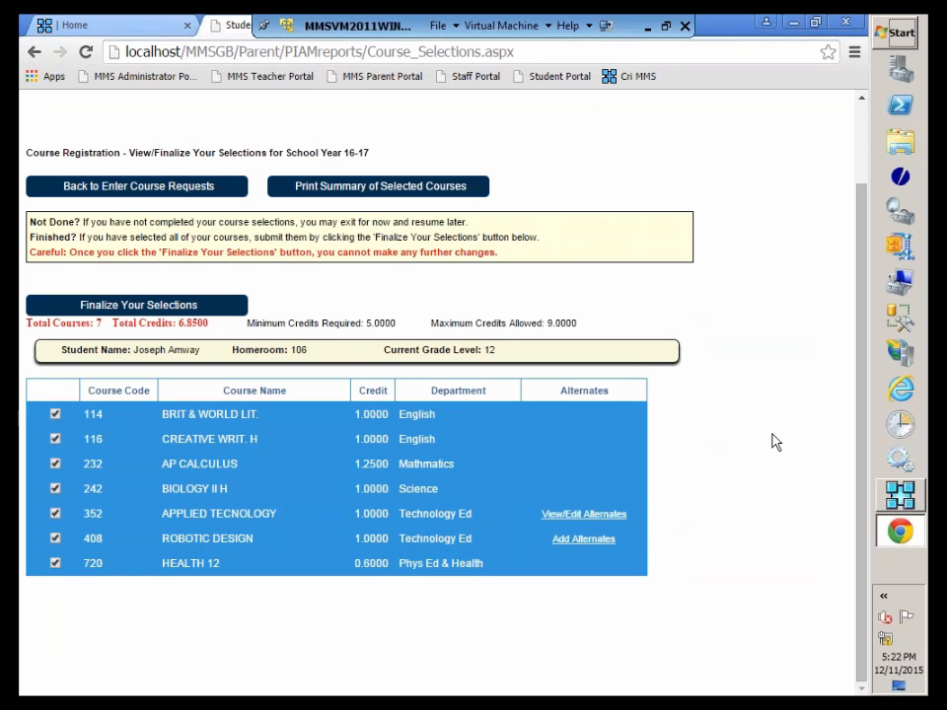
- Open the printable summary of the selected courses and review it through to the signature lines
left_click(381, 189)
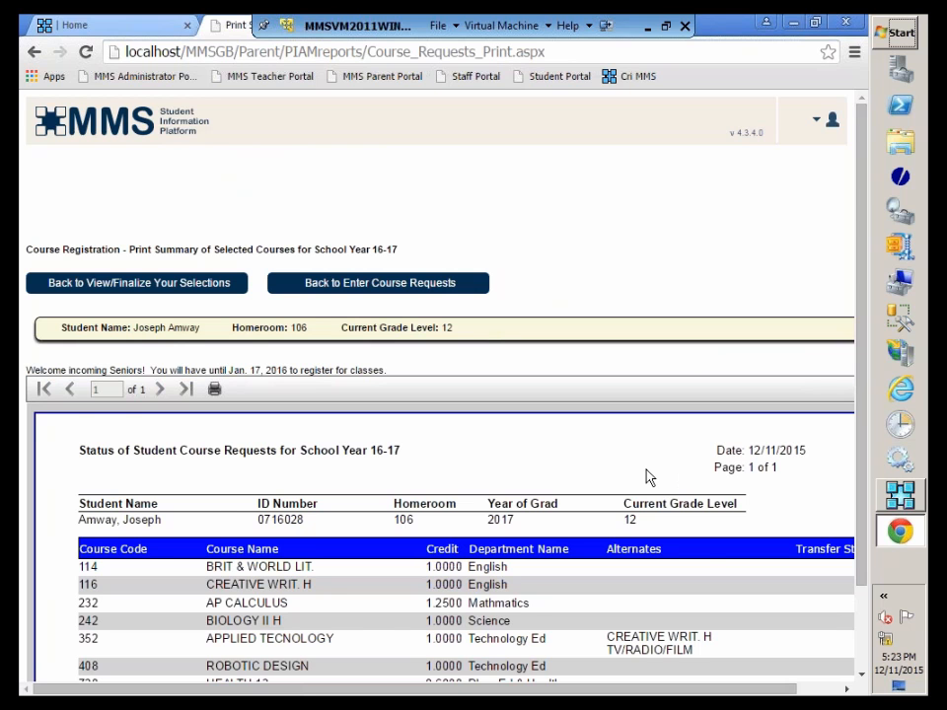
scroll(648, 477, "down", 3)
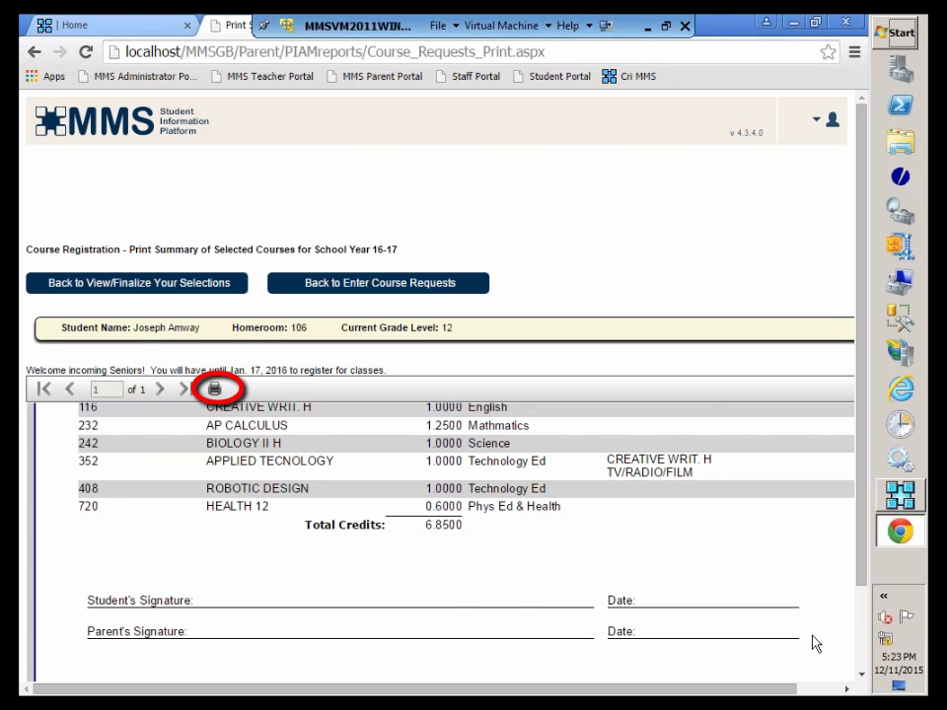
scroll(811, 636, "up", 2)
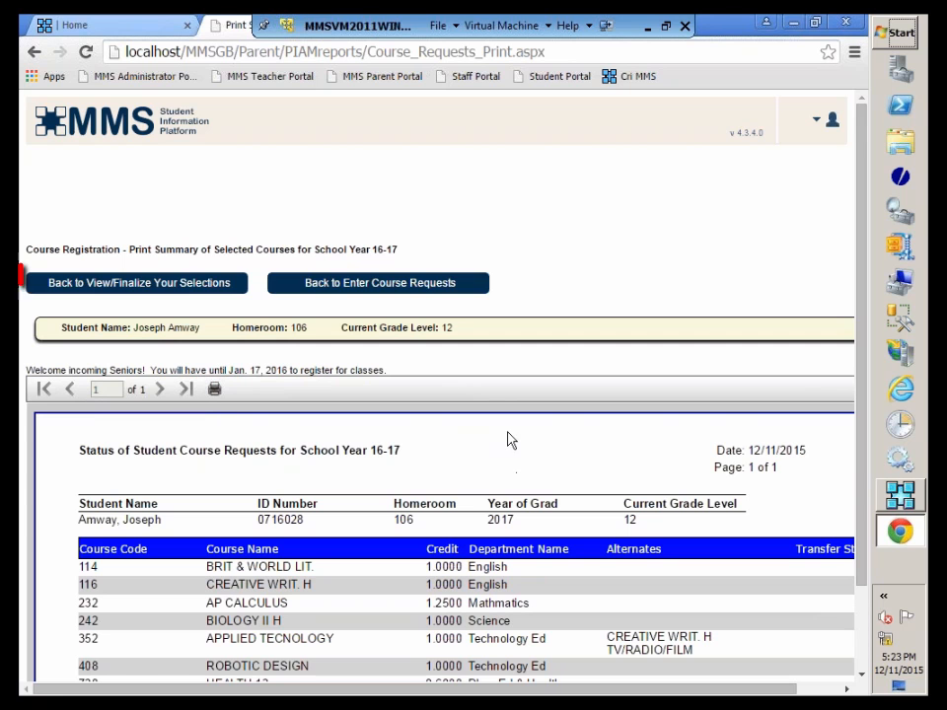
- Return from the printable summary to the list of selections and finalize the course selections, acknowledging the notice
left_click(138, 287)
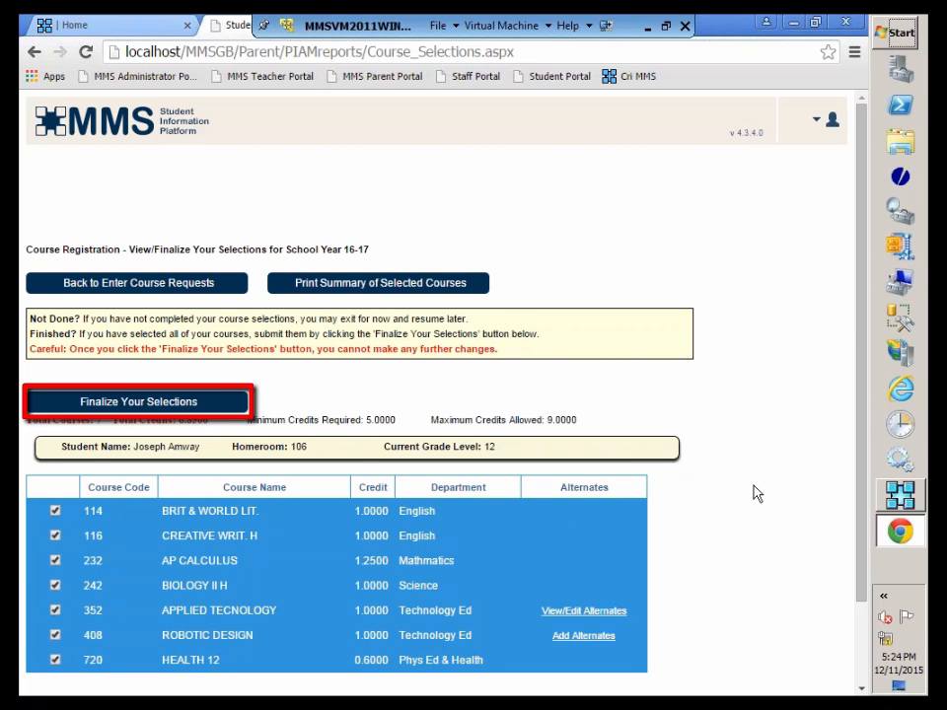
left_click(155, 406)
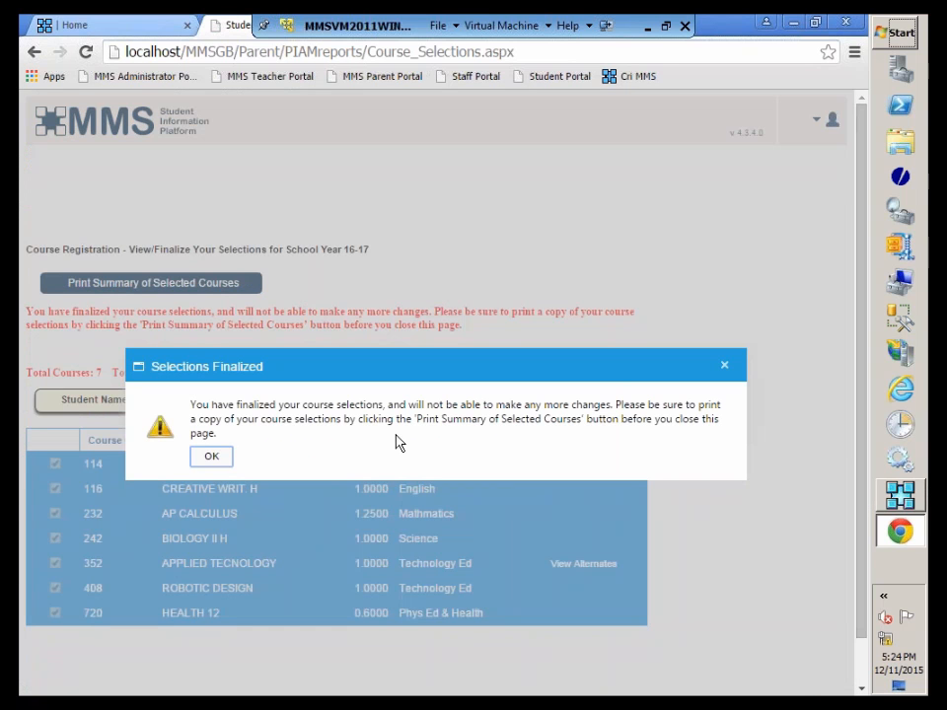
left_click(211, 459)
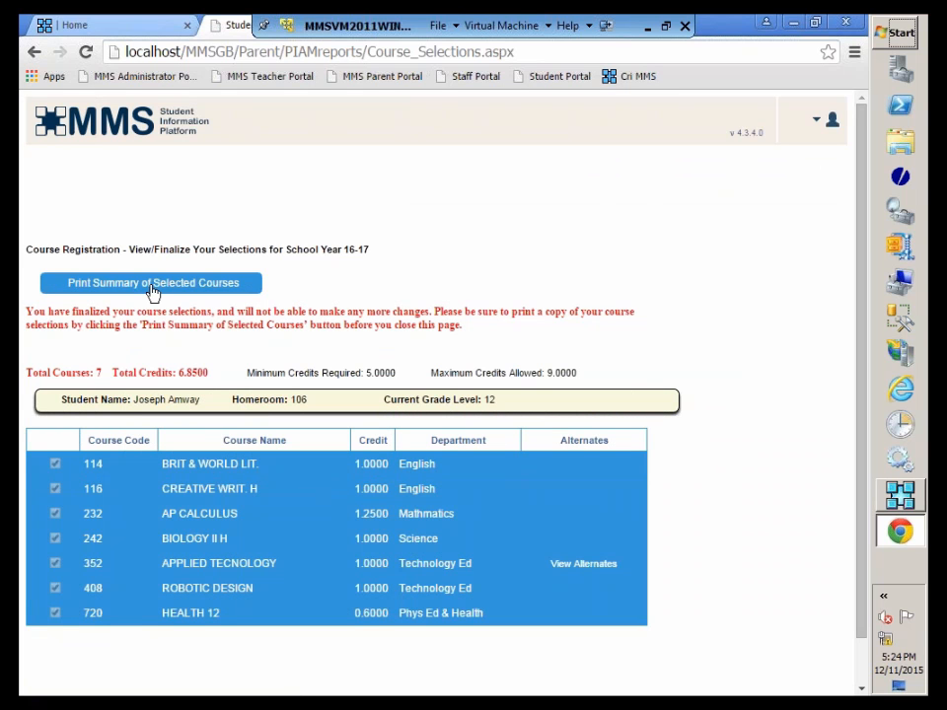